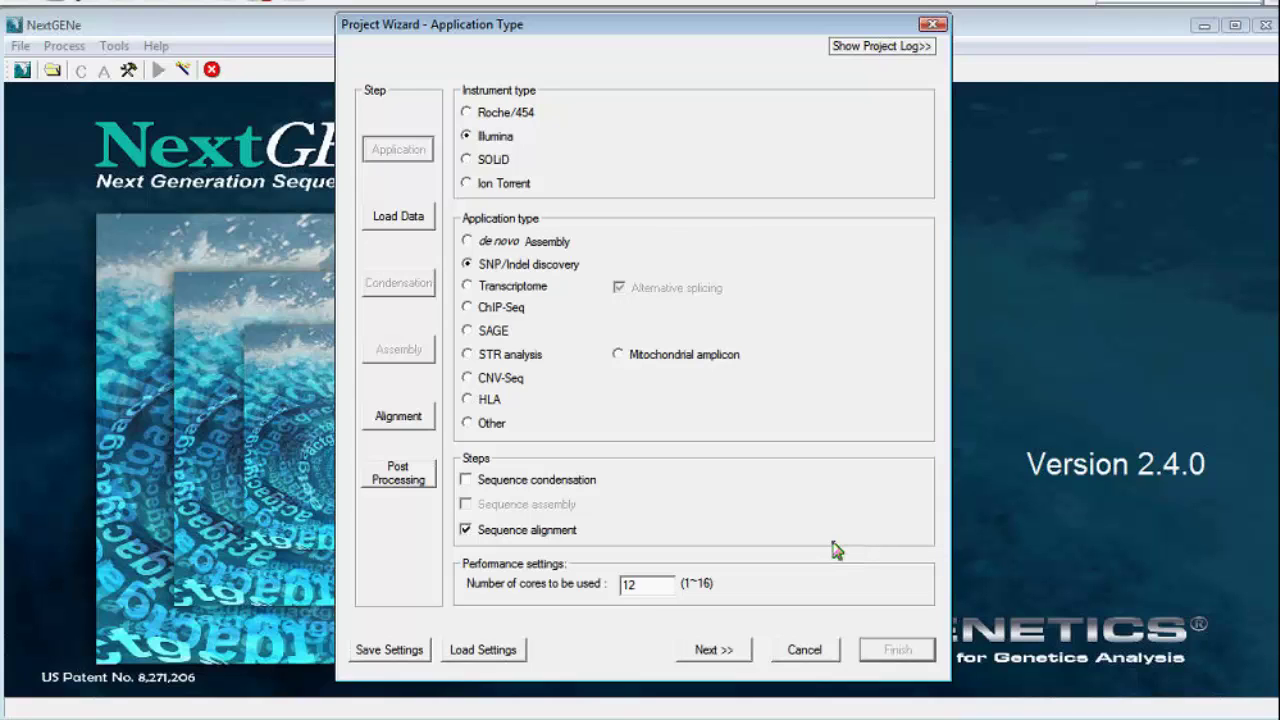
Add the ten normal-sample fasta files, SG1234N through SG1239N_CGATGT_L005_R2, as sample files.
left_click(430, 222)
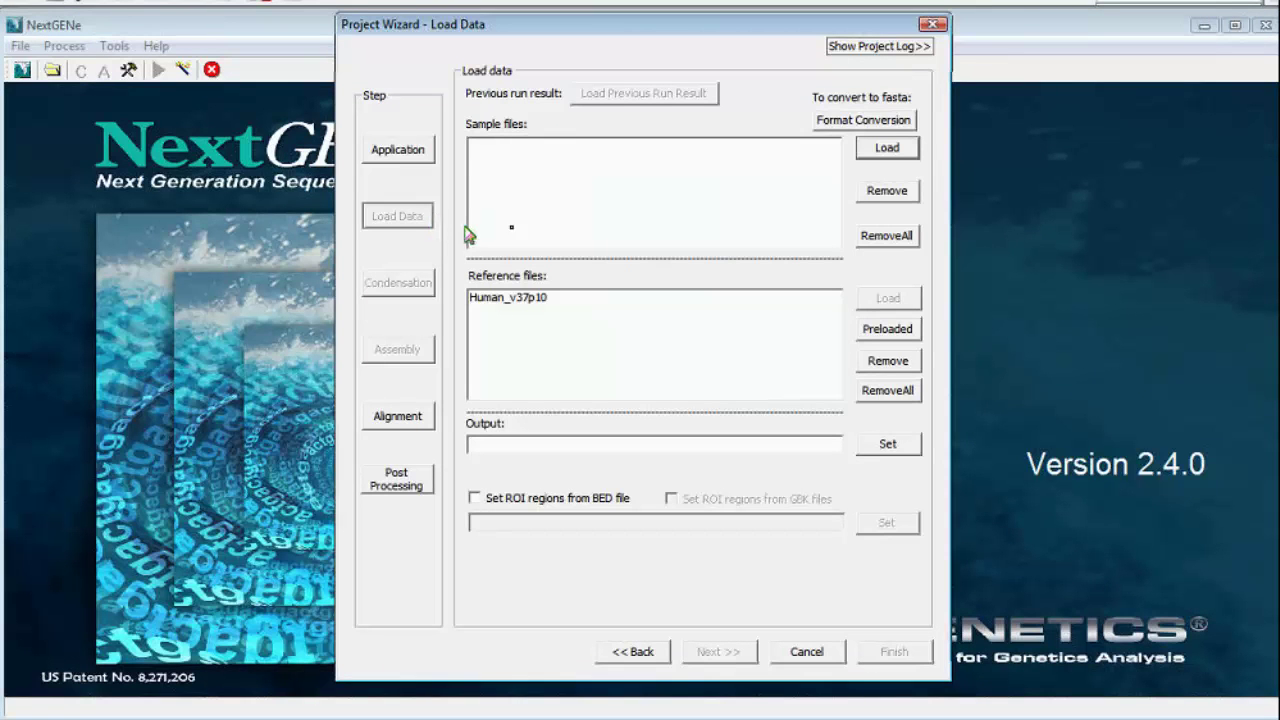
left_click(892, 157)
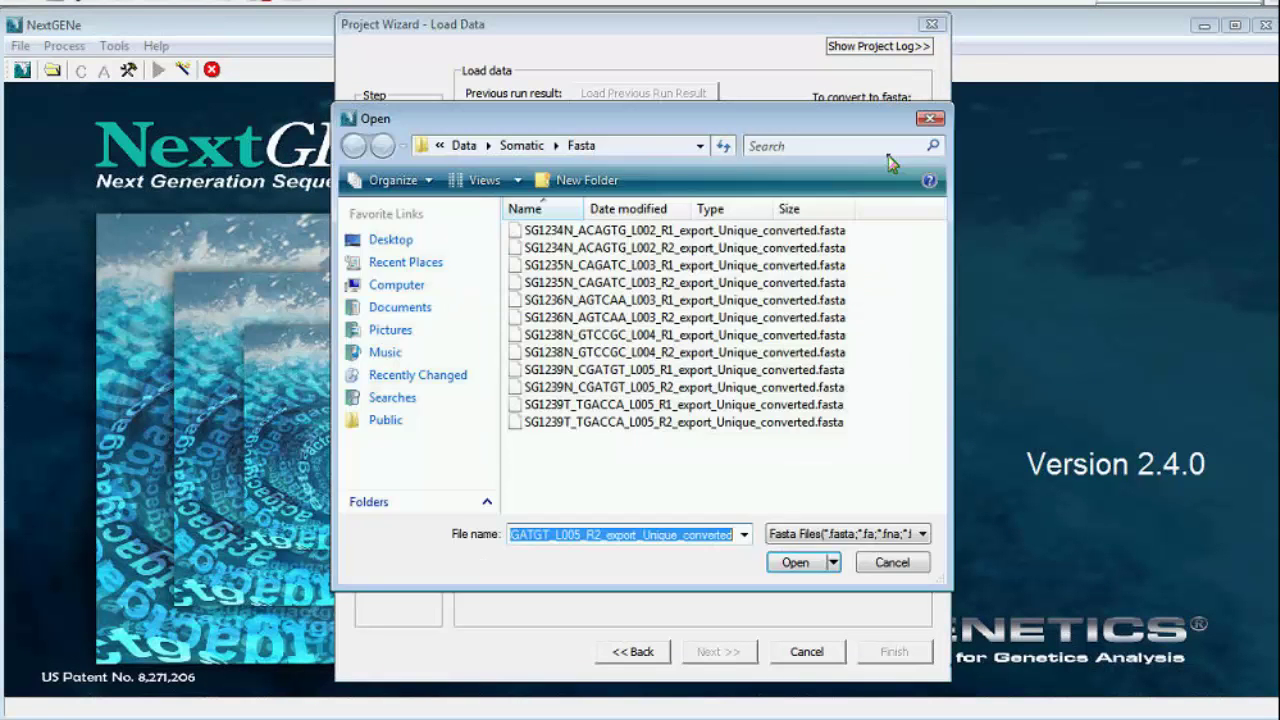
left_click(758, 233)
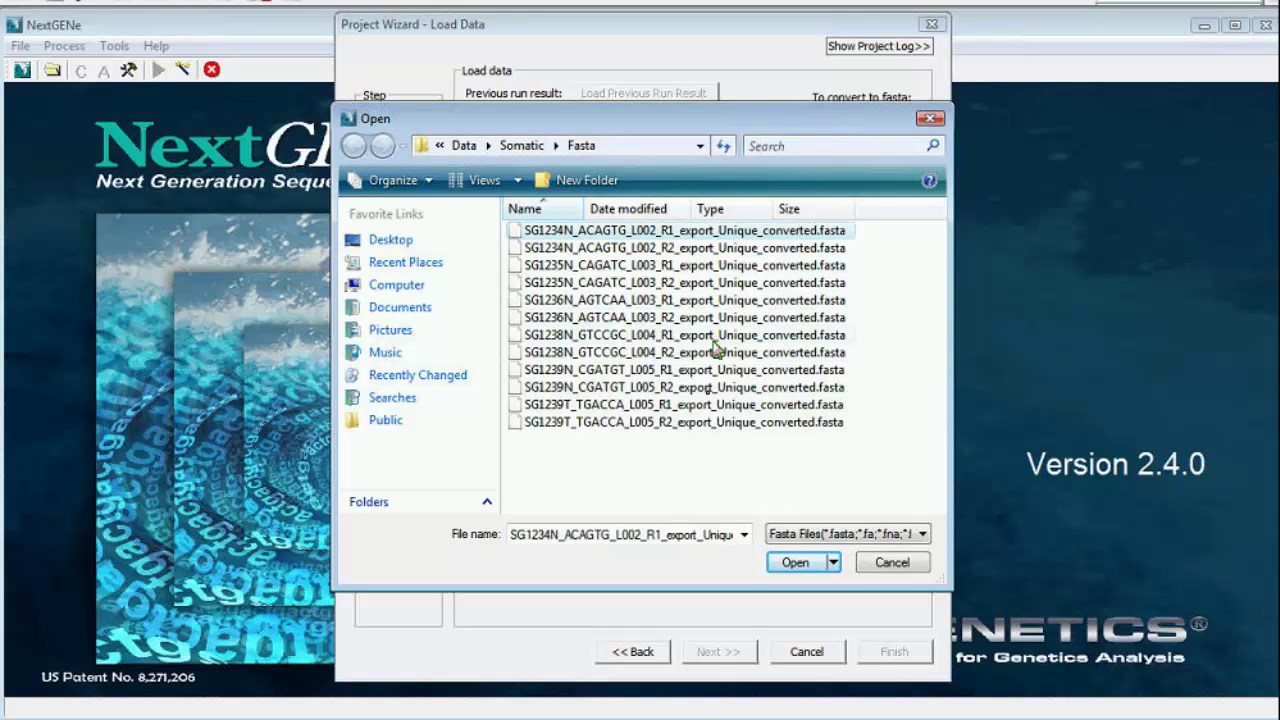
left_click(707, 390, "shift")
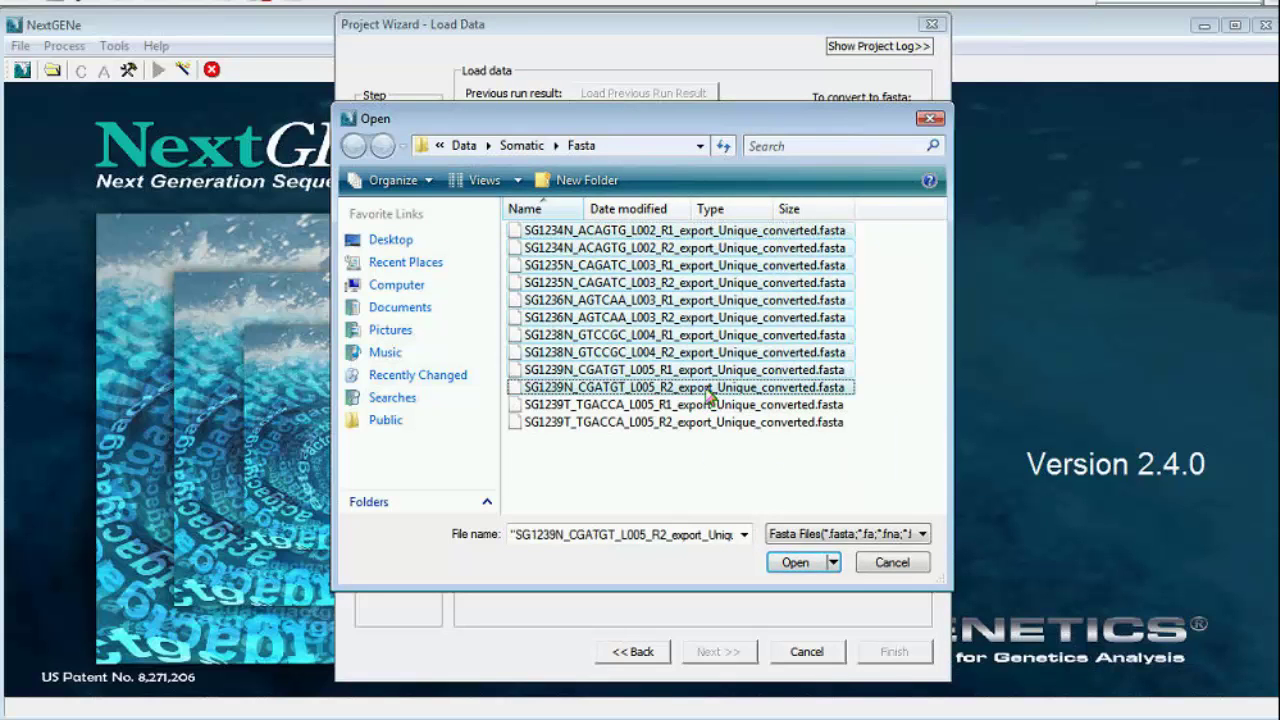
left_click(795, 563)
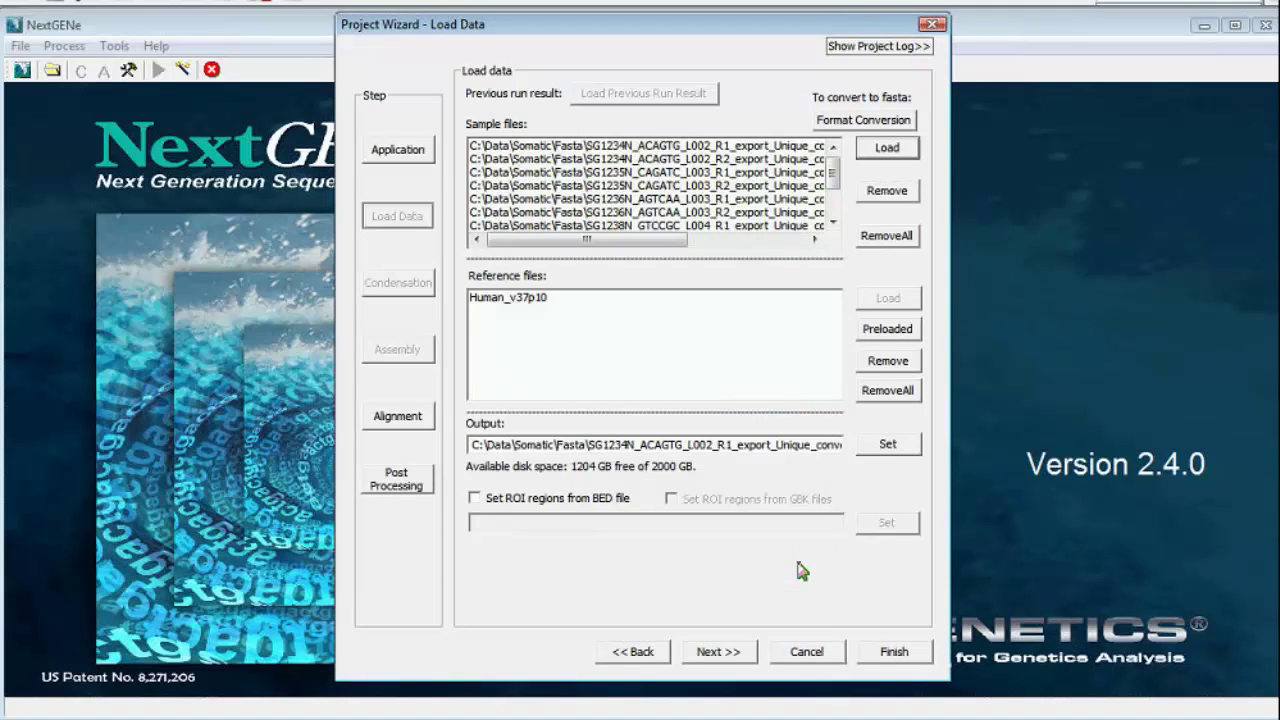
Keep the default alignment settings, check the SNP mutation percentage filter, and finish the wizard.
left_click(422, 426)
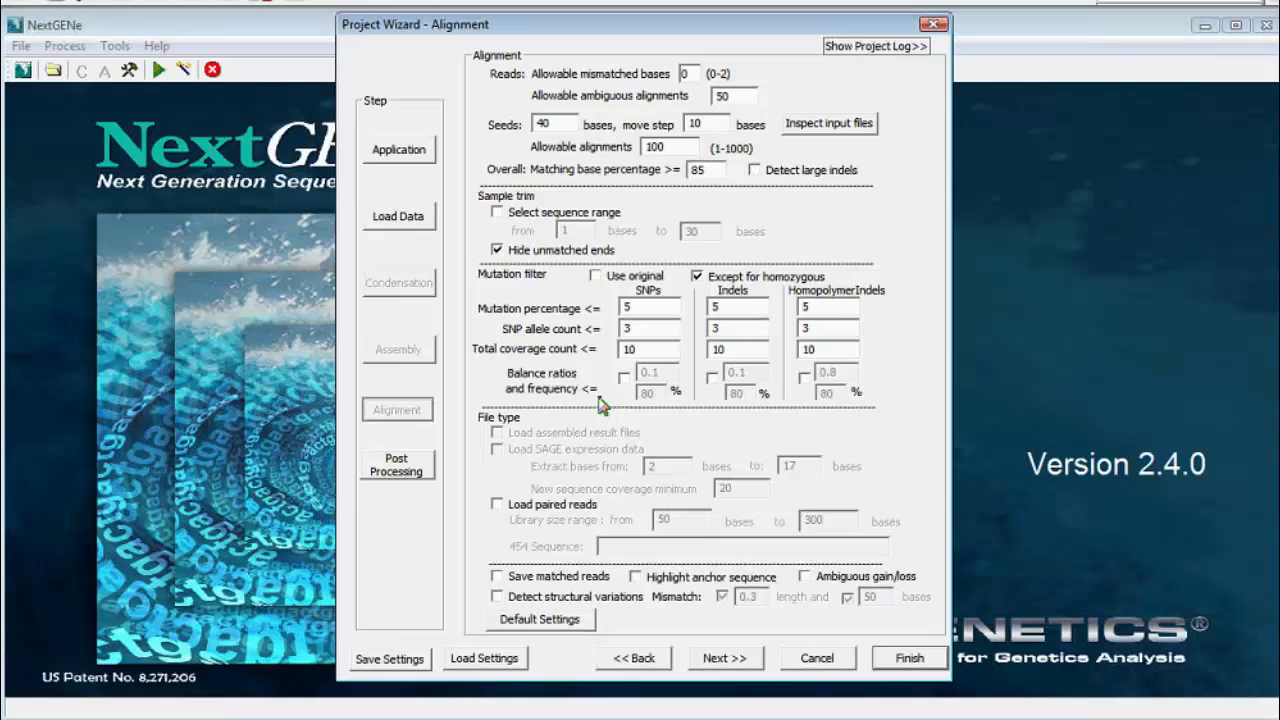
left_click(660, 311)
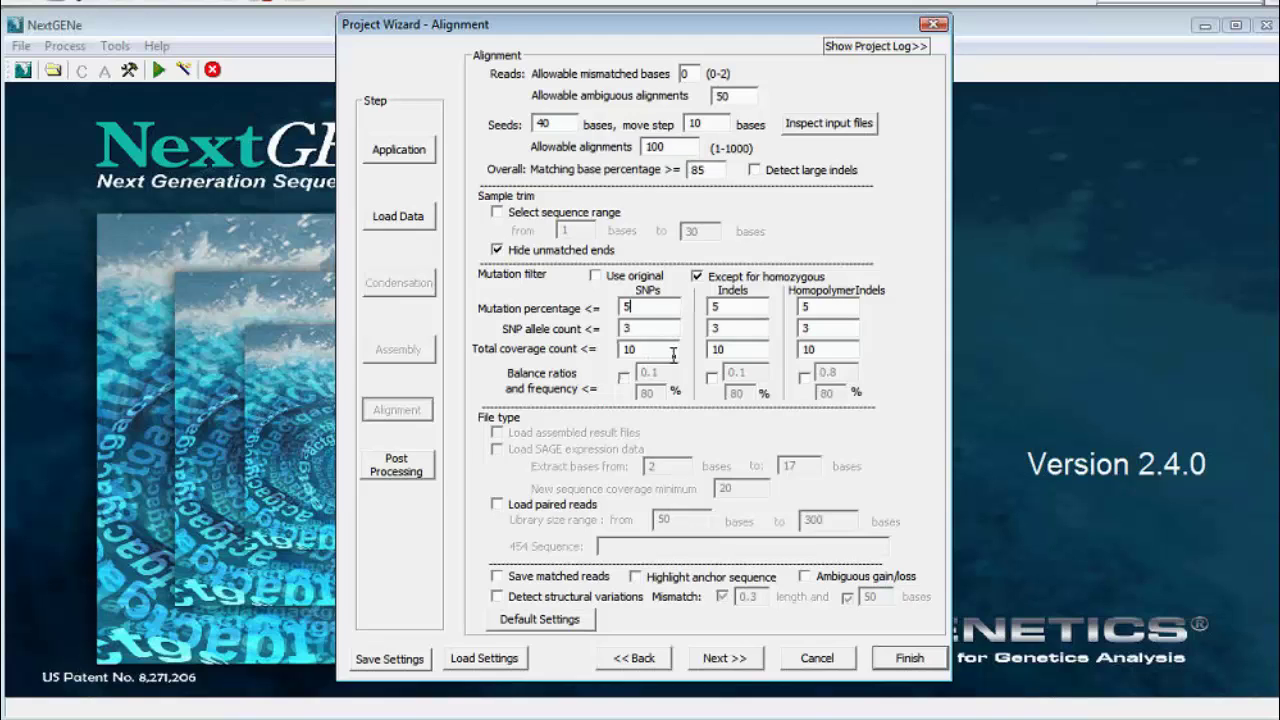
left_click(928, 660)
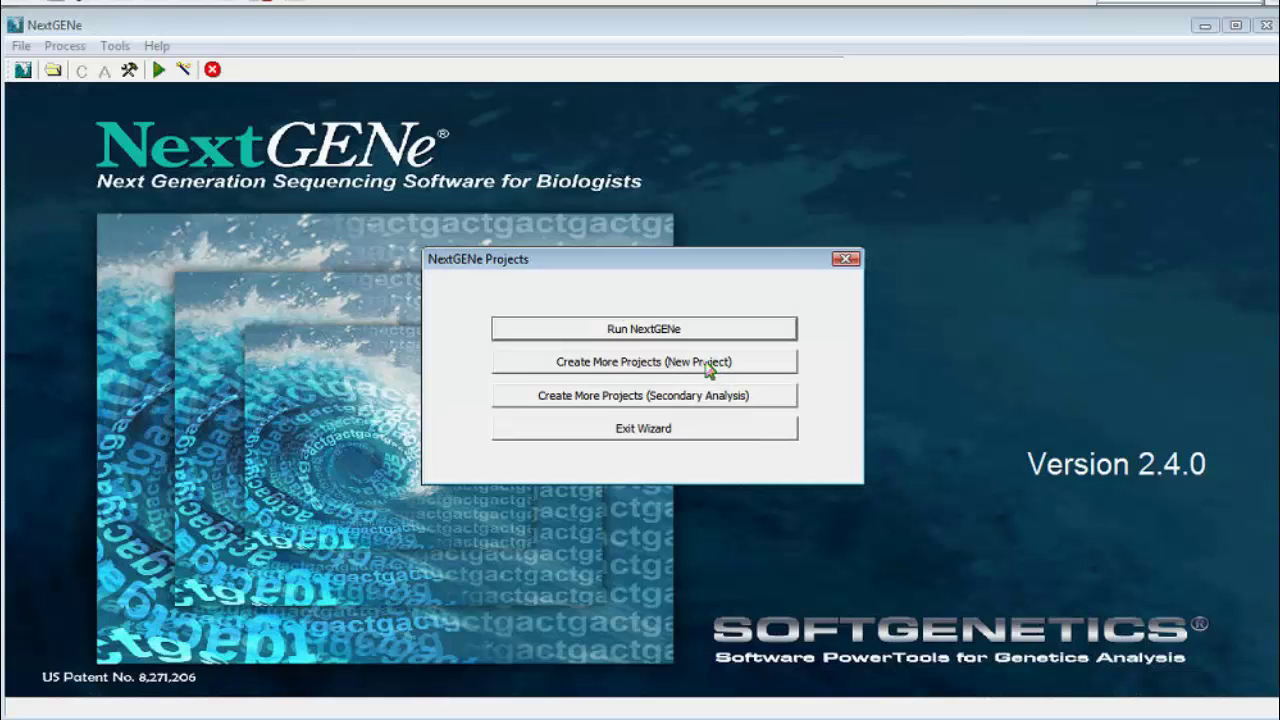
Start another new project from the Projects dialog, then cancel the Project Wizard.
left_click(708, 366)
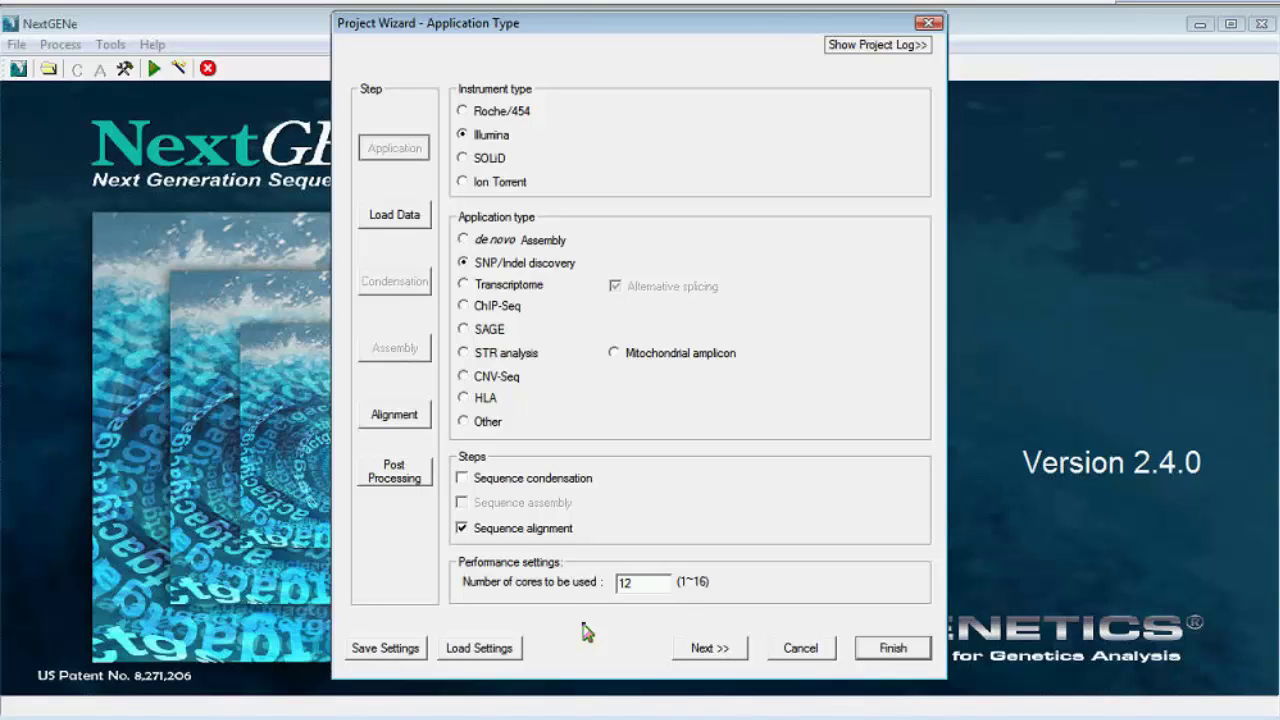
left_click(798, 652)
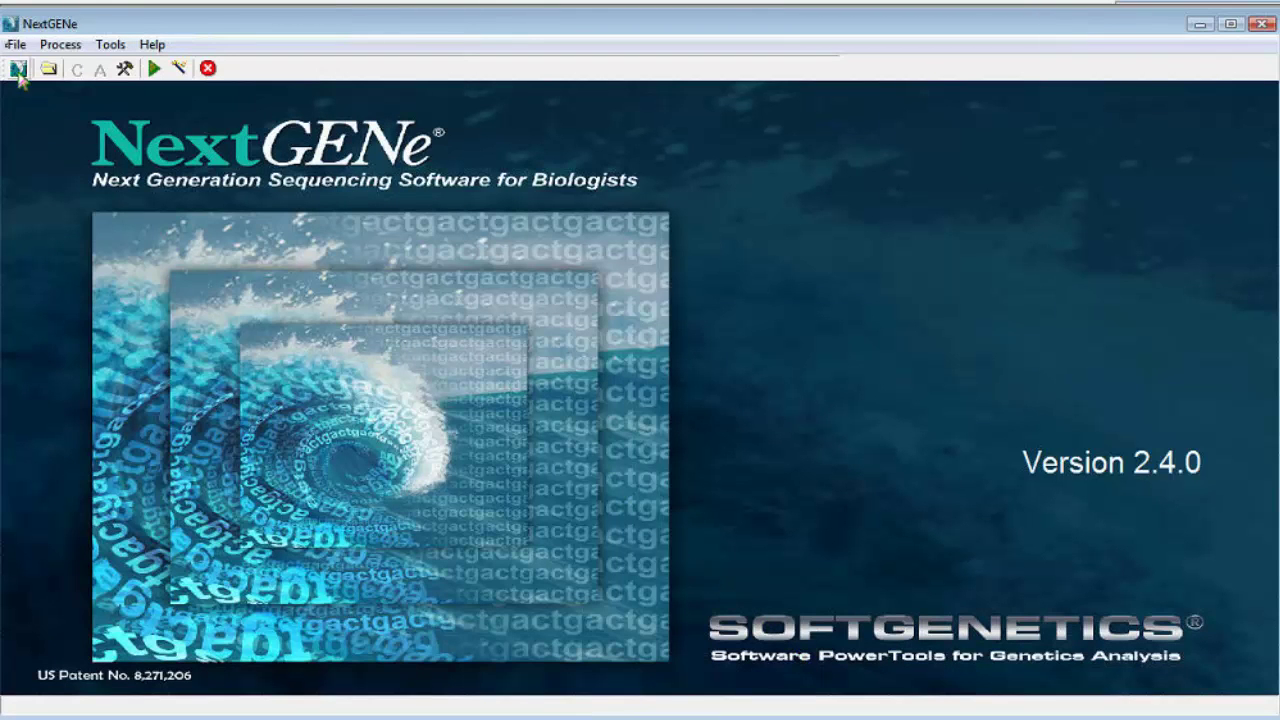
Open the NextGENe Viewer and launch the Somatic Mutation Comparison Tool from Comparisons.
left_click(16, 44)
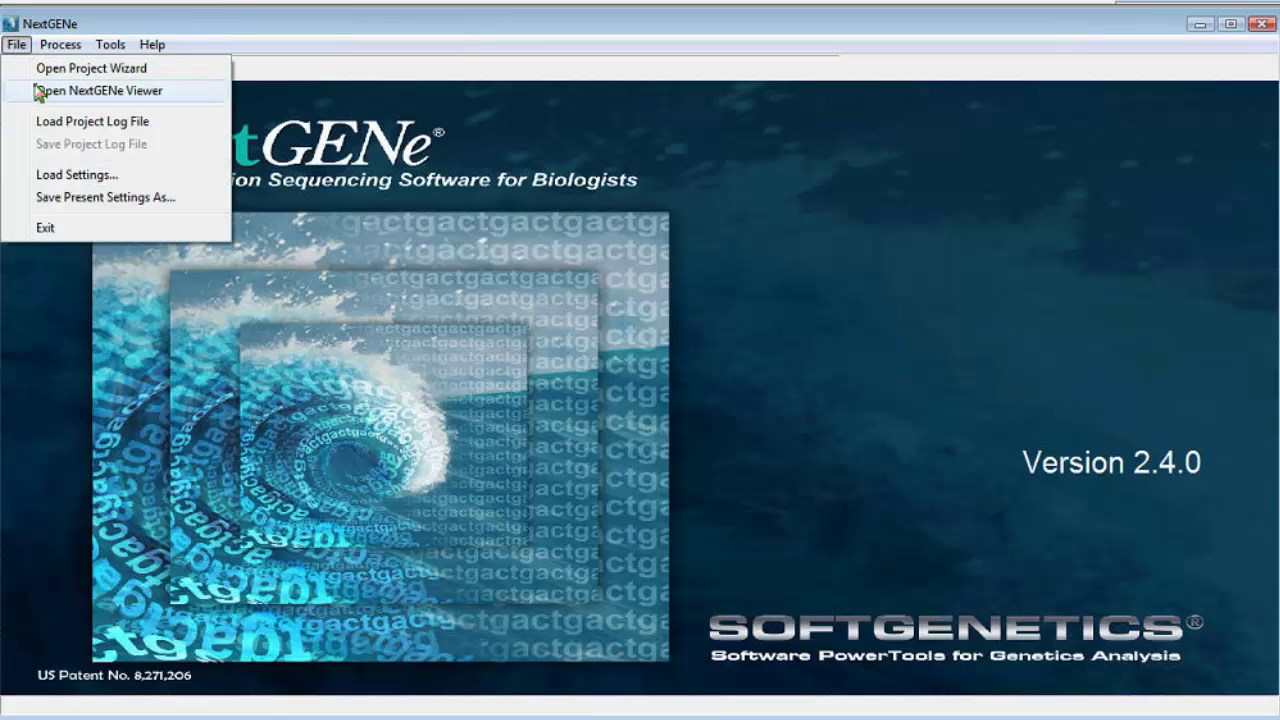
left_click(38, 92)
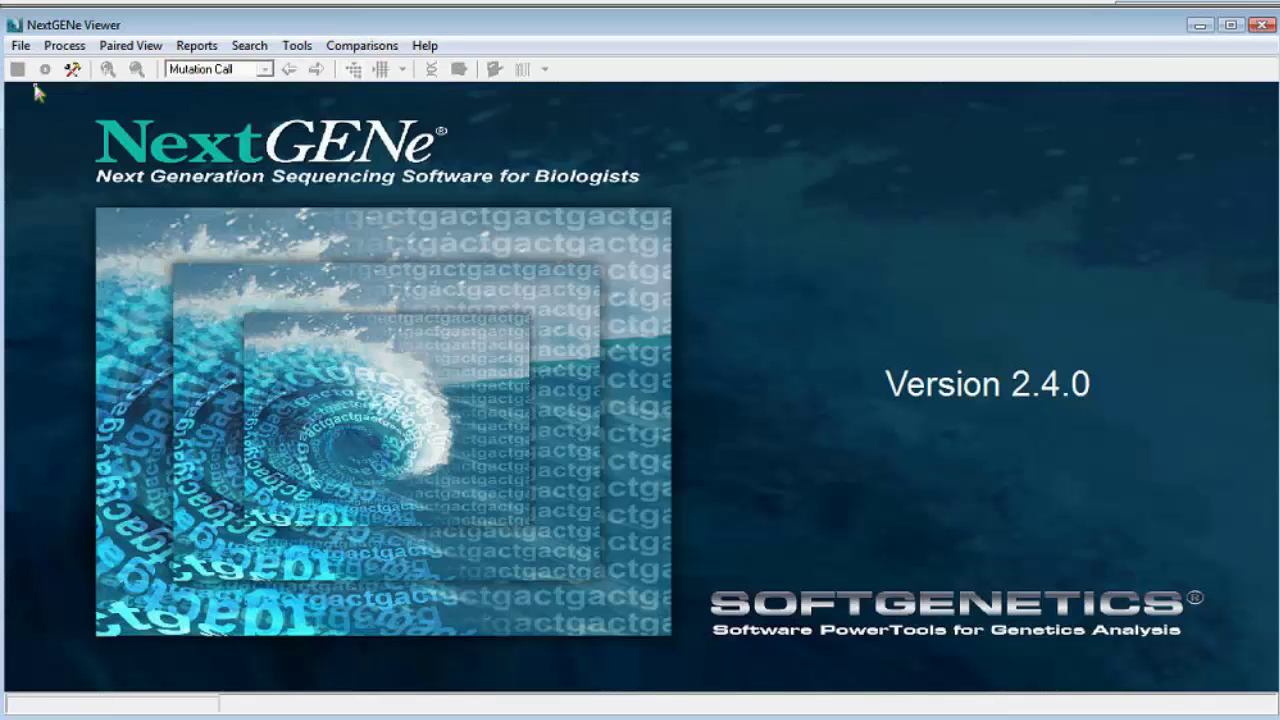
left_click(384, 52)
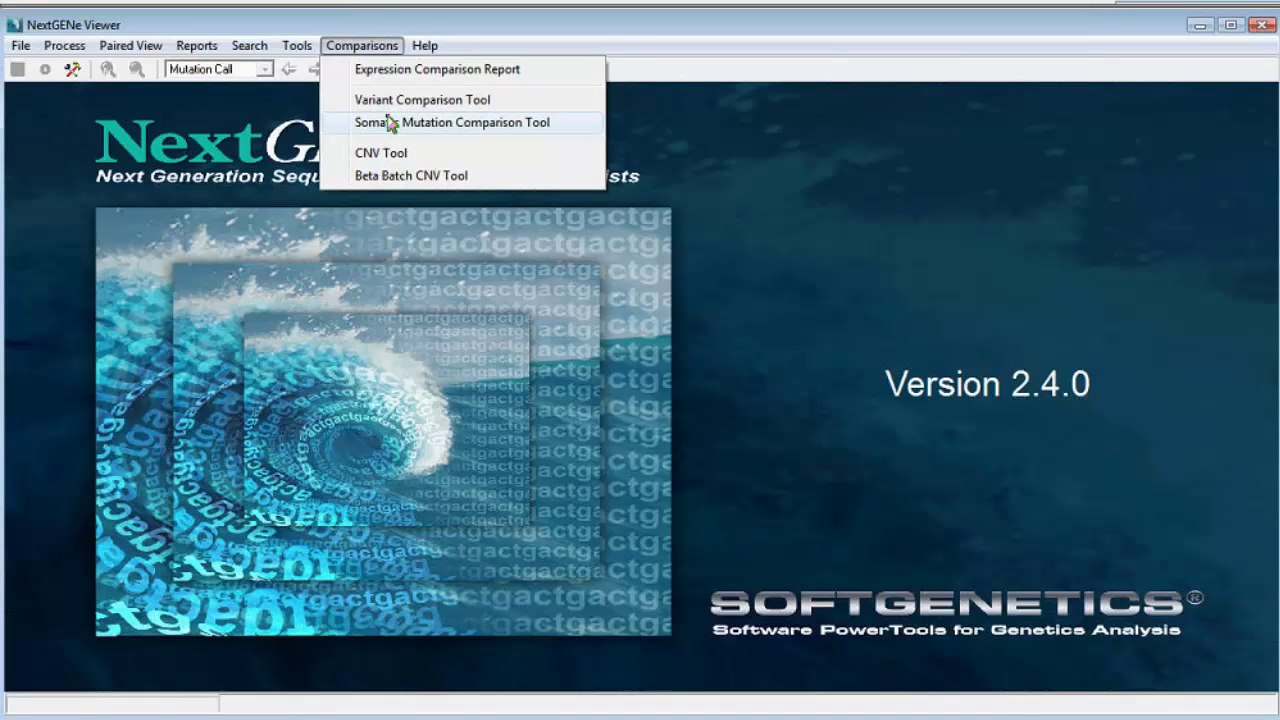
left_click(390, 124)
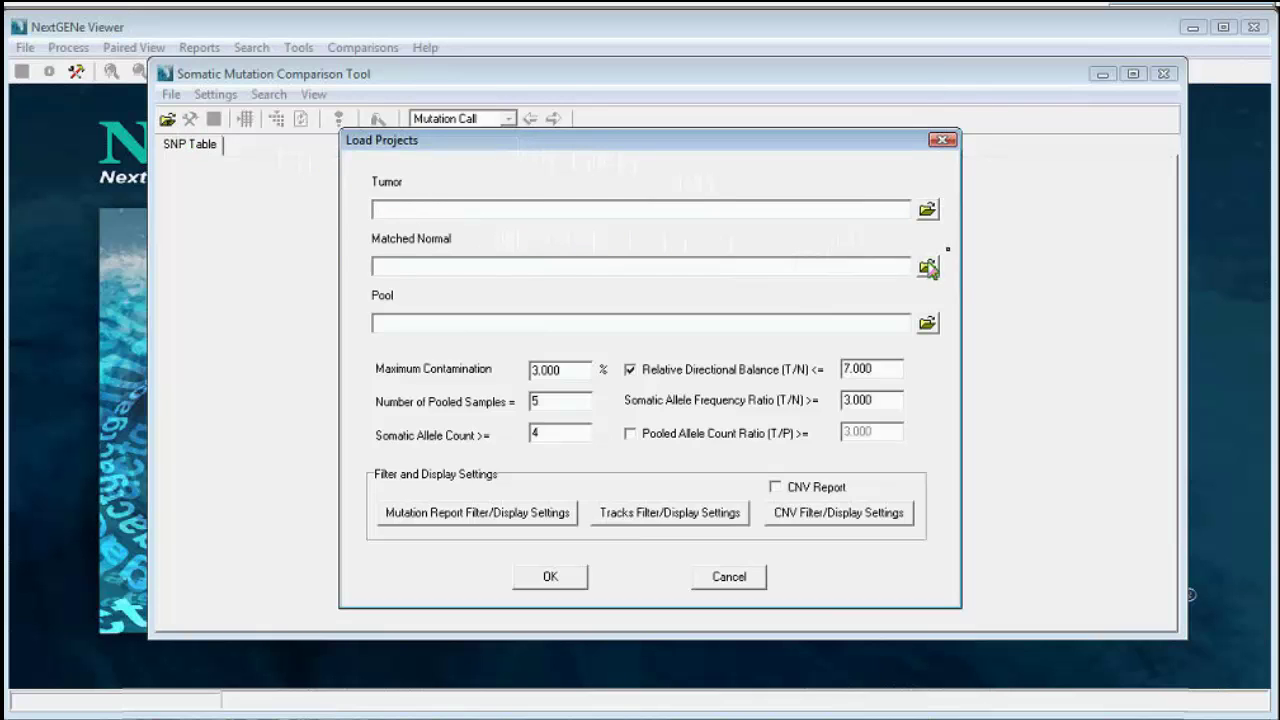
Load SG1239T.pjt from the Projects folder as the tumor project.
left_click(928, 210)
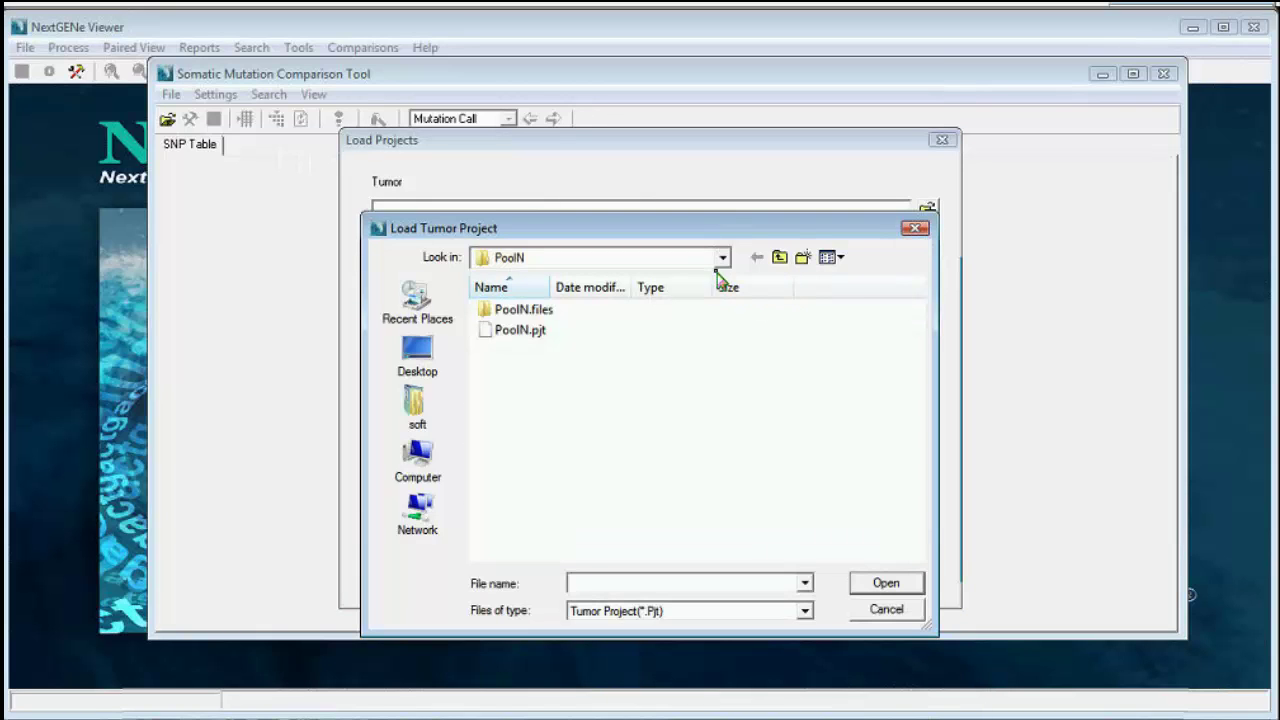
left_click(719, 262)
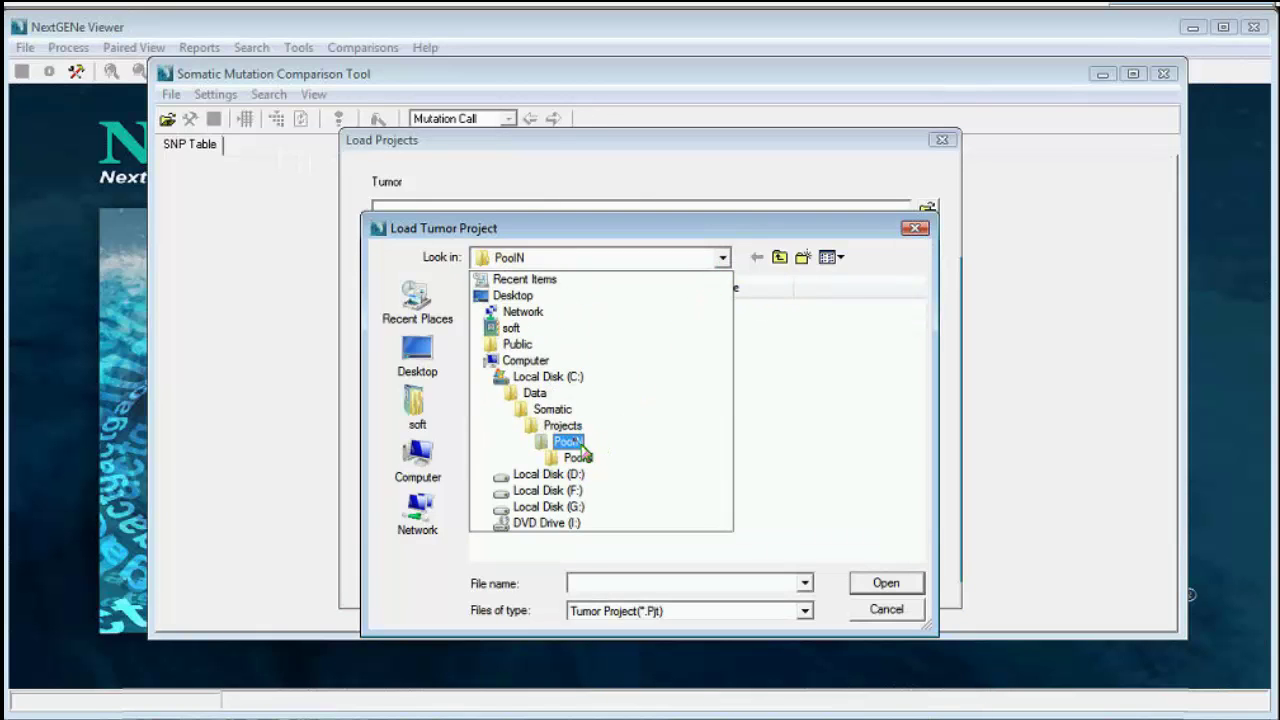
left_click(563, 427)
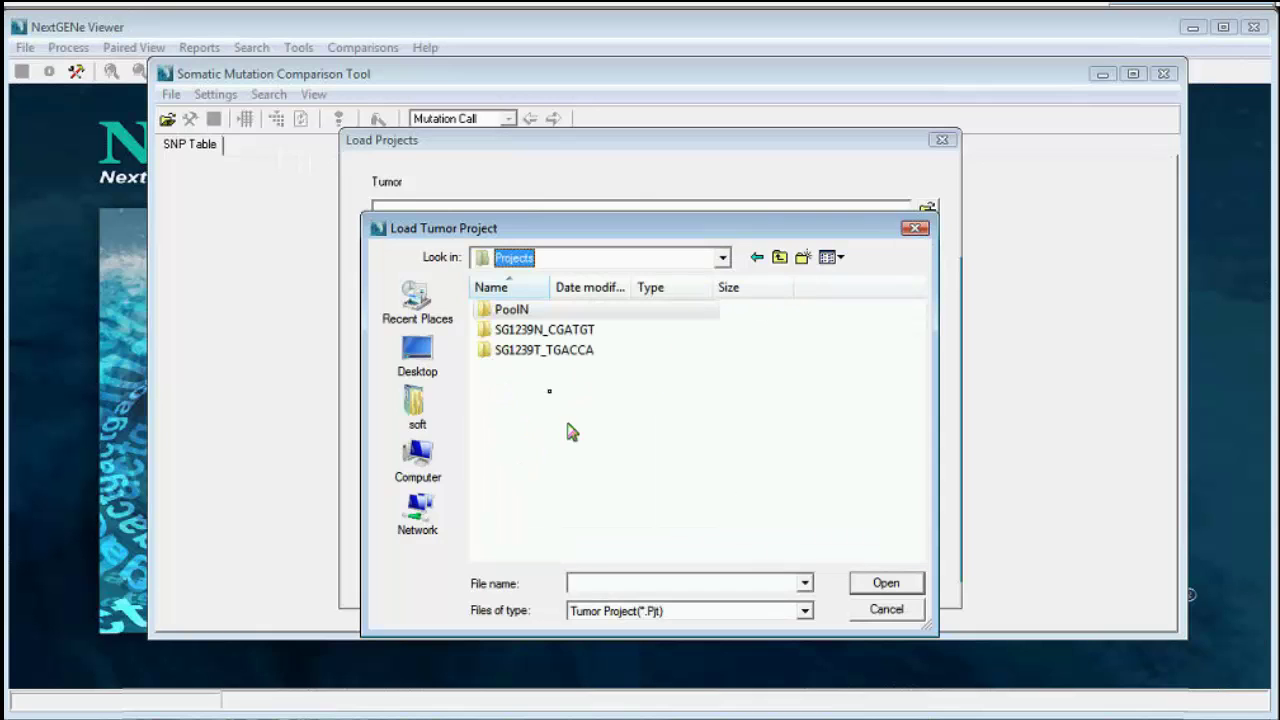
double_click(548, 352)
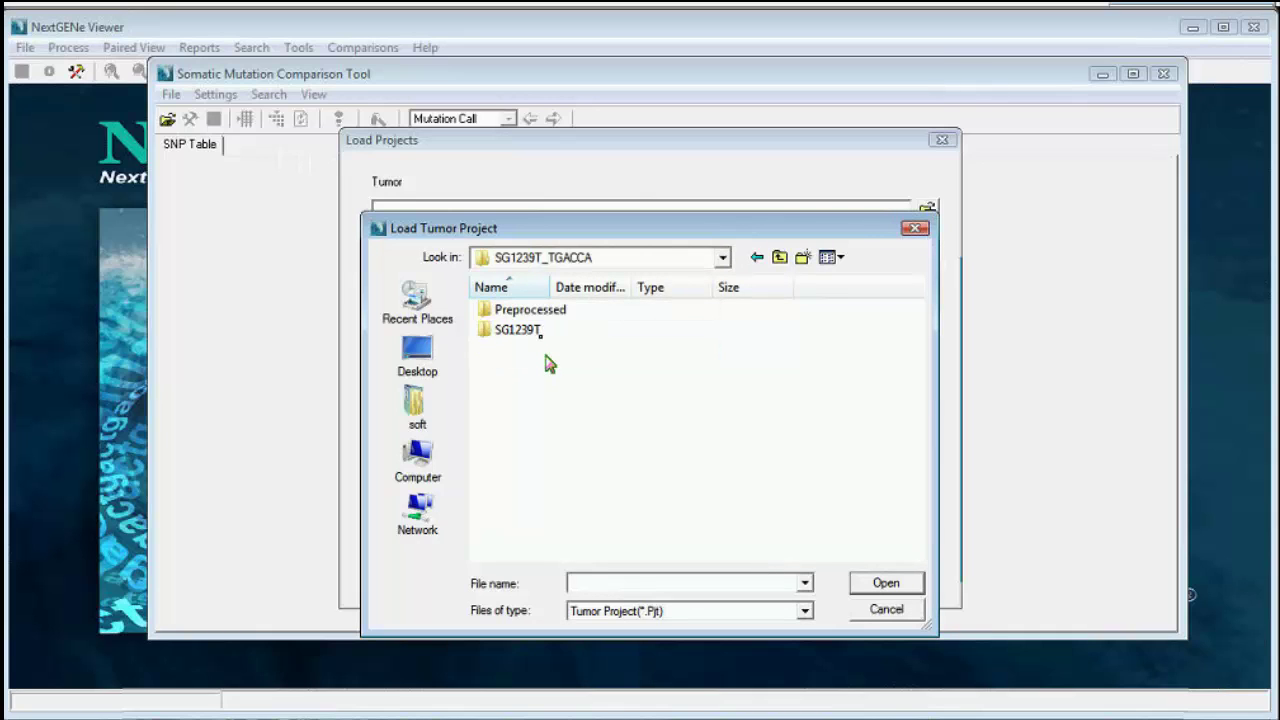
double_click(539, 333)
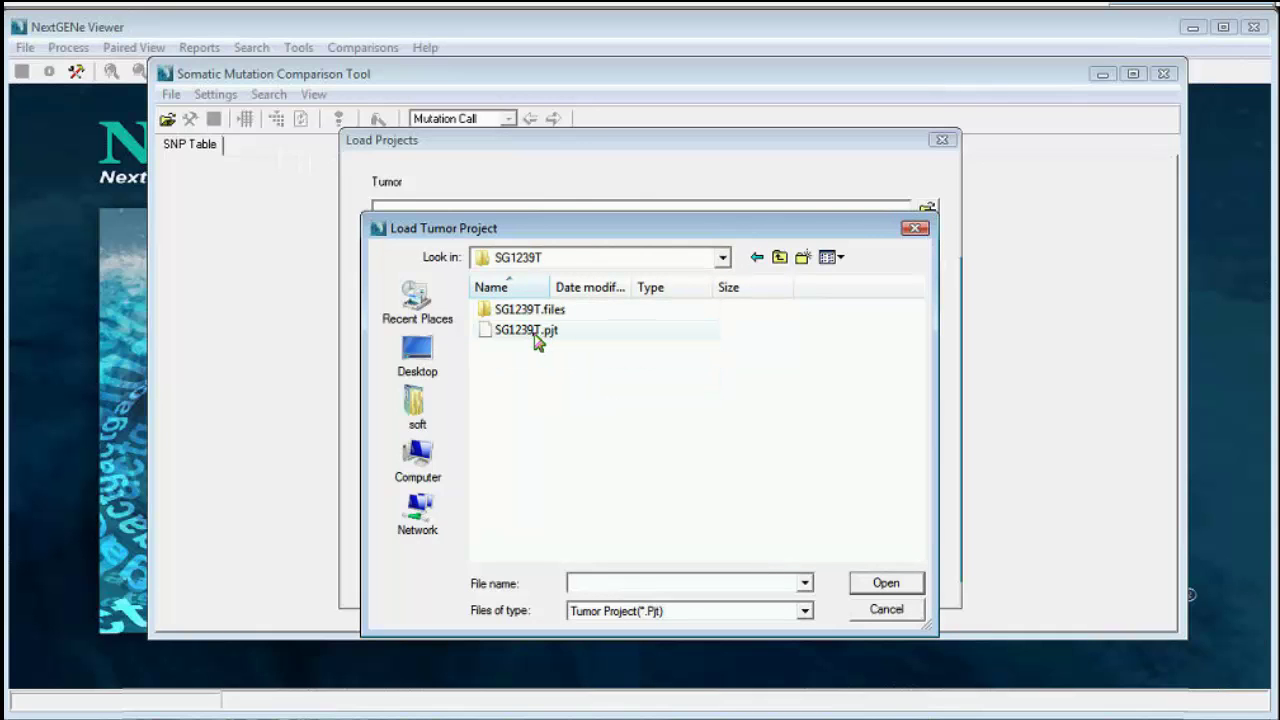
double_click(537, 340)
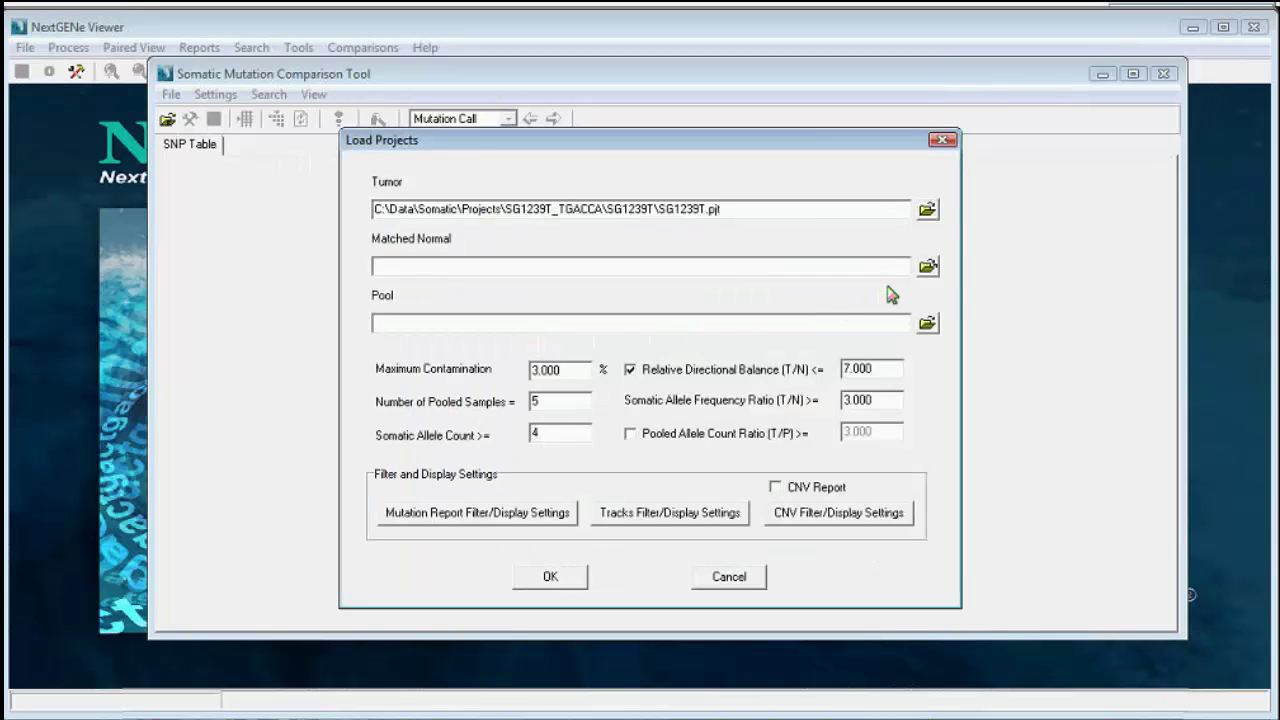
Load SG1239N.pjt from the SG1239N_CGATGT folder as the matched normal project.
left_click(936, 266)
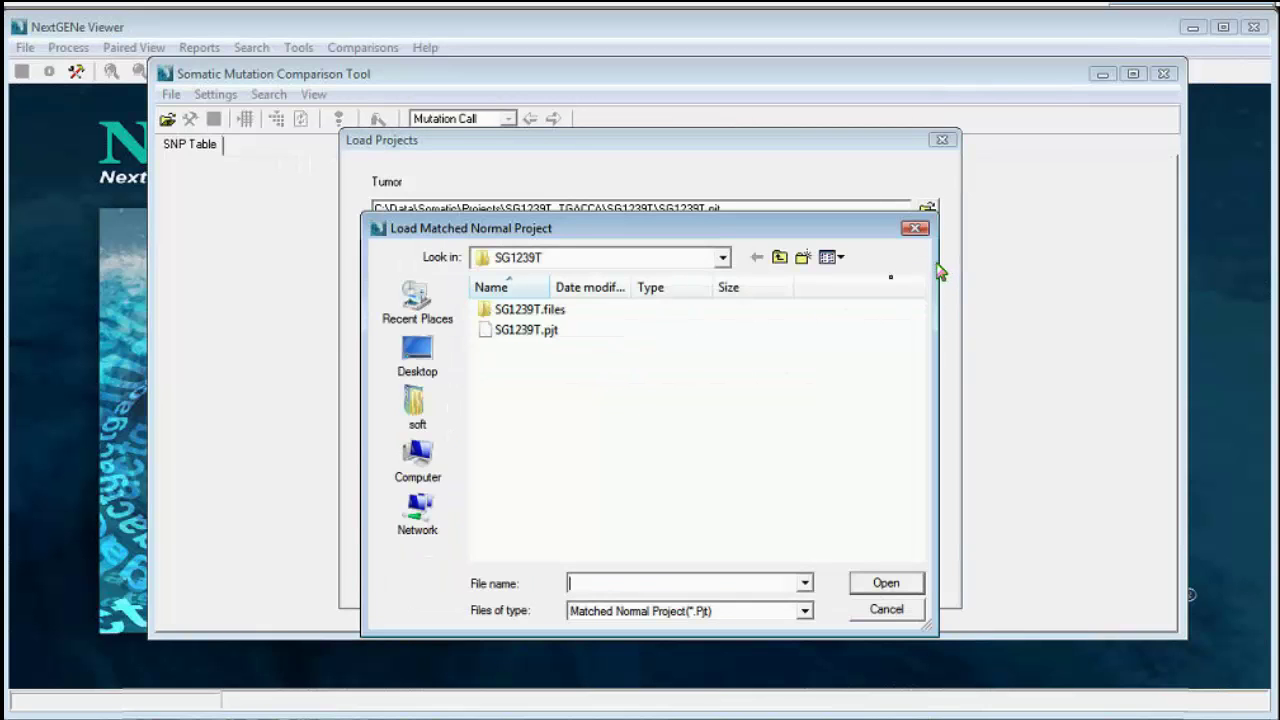
left_click(779, 258)
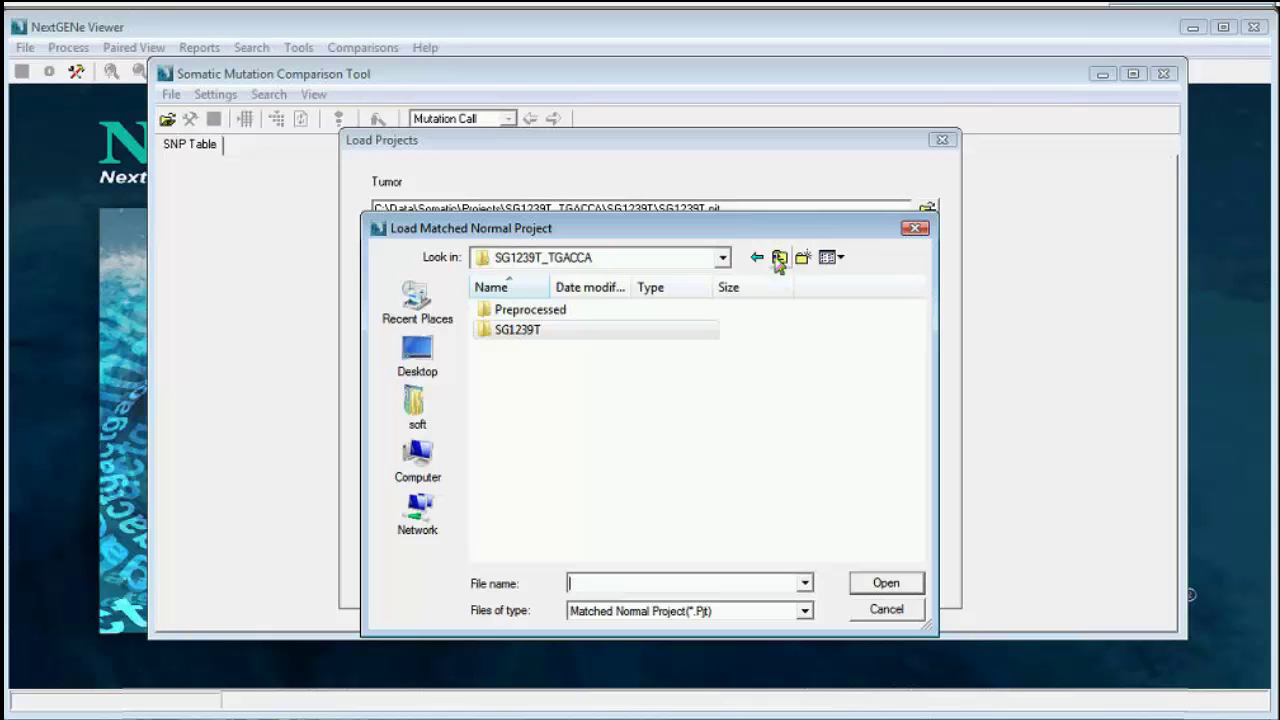
left_click(779, 258)
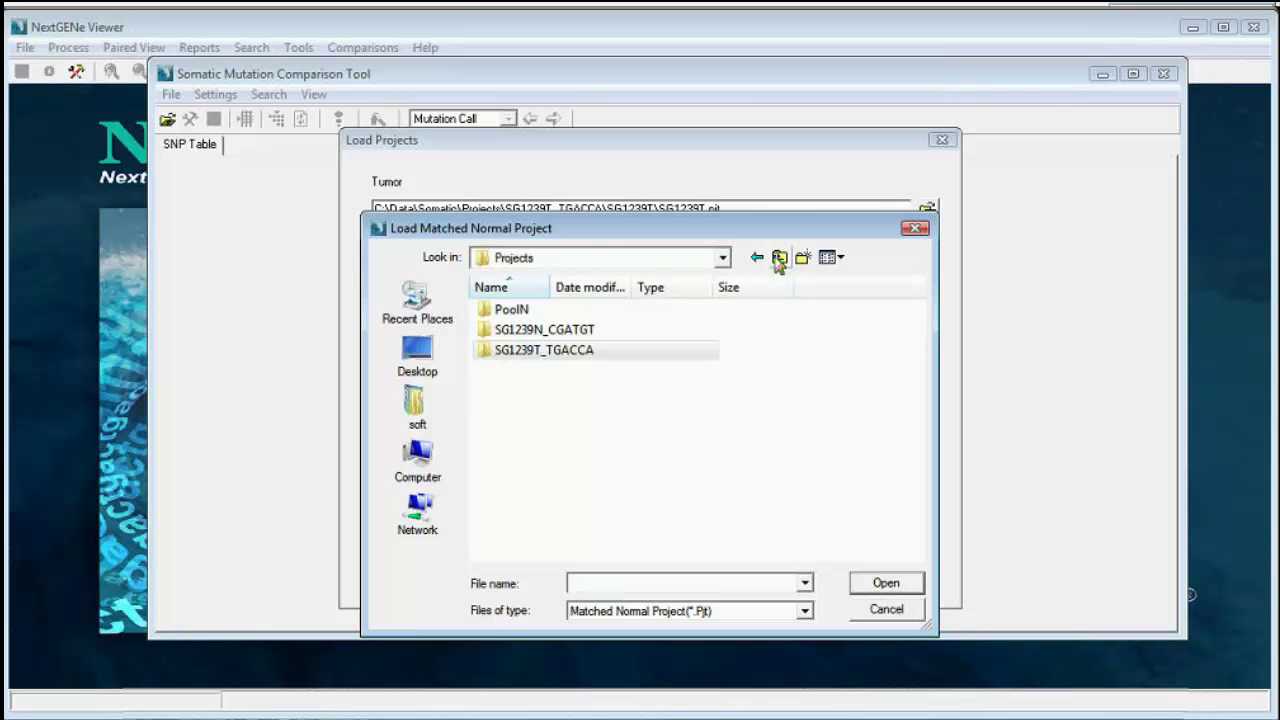
double_click(593, 338)
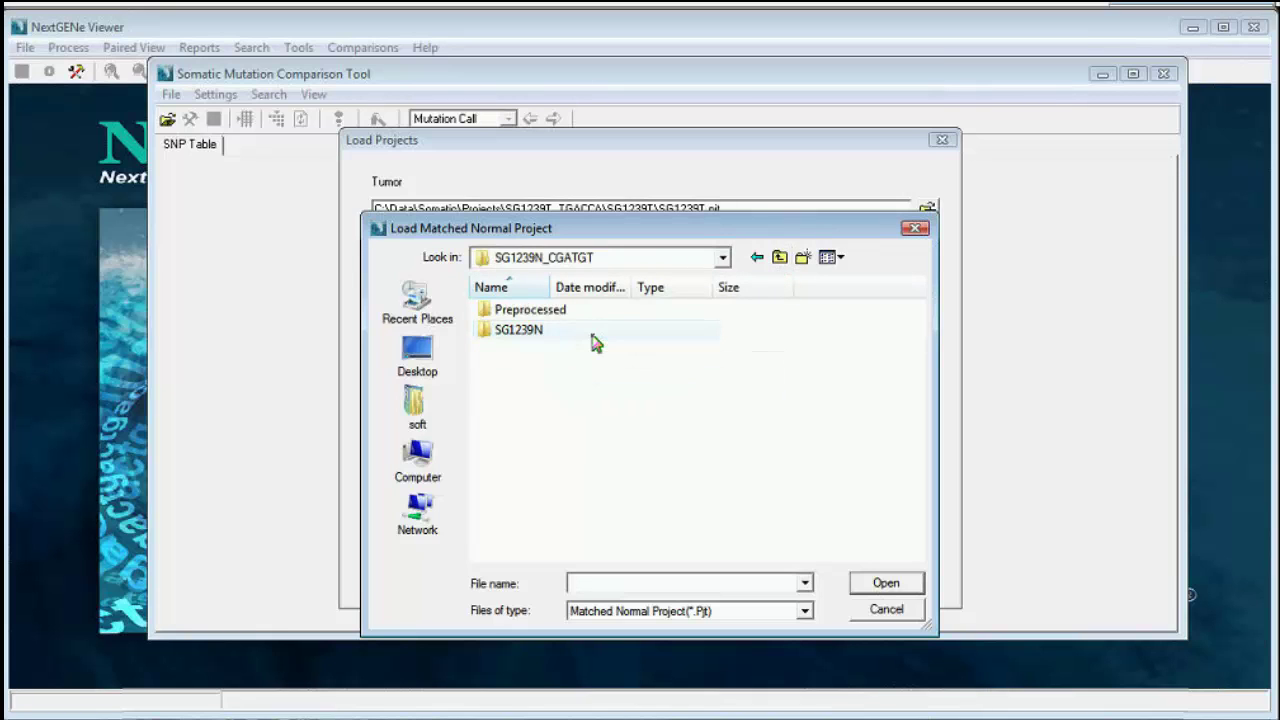
double_click(526, 336)
left_click(526, 336)
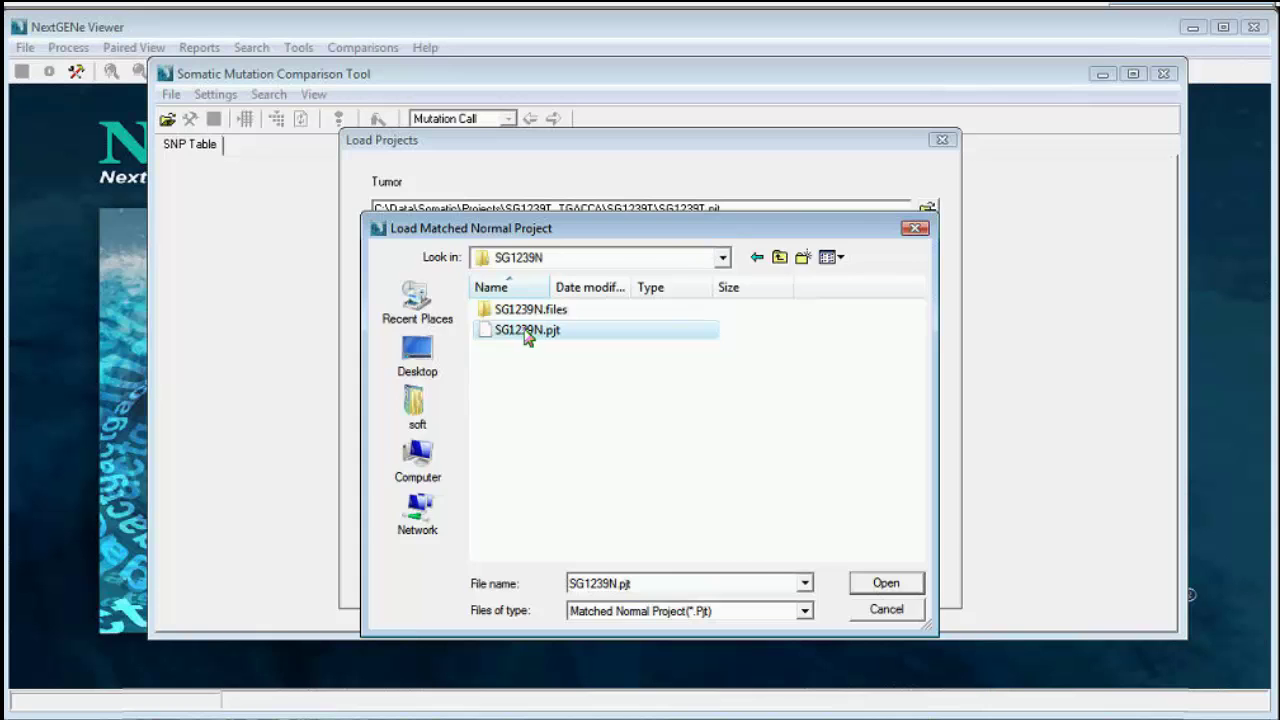
double_click(527, 336)
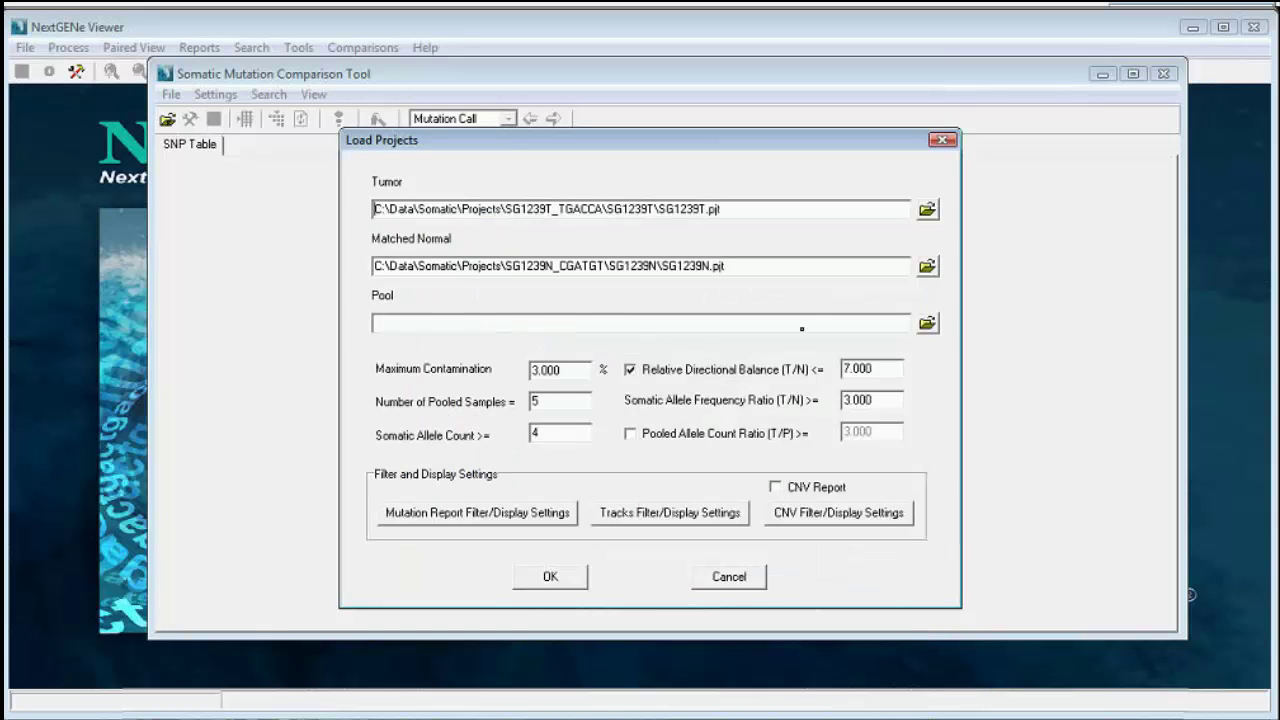
Load PoolN.pjt from the PoolN folder as the pool project.
left_click(928, 328)
left_click(780, 258)
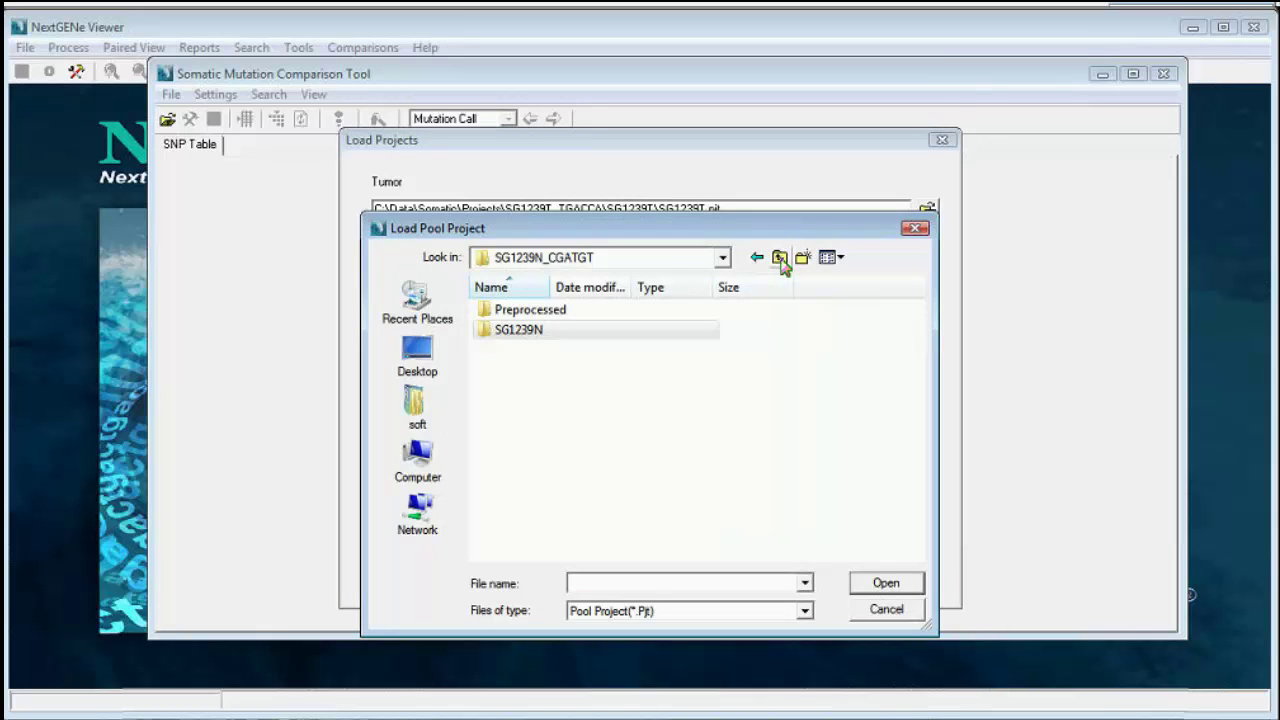
left_click(780, 258)
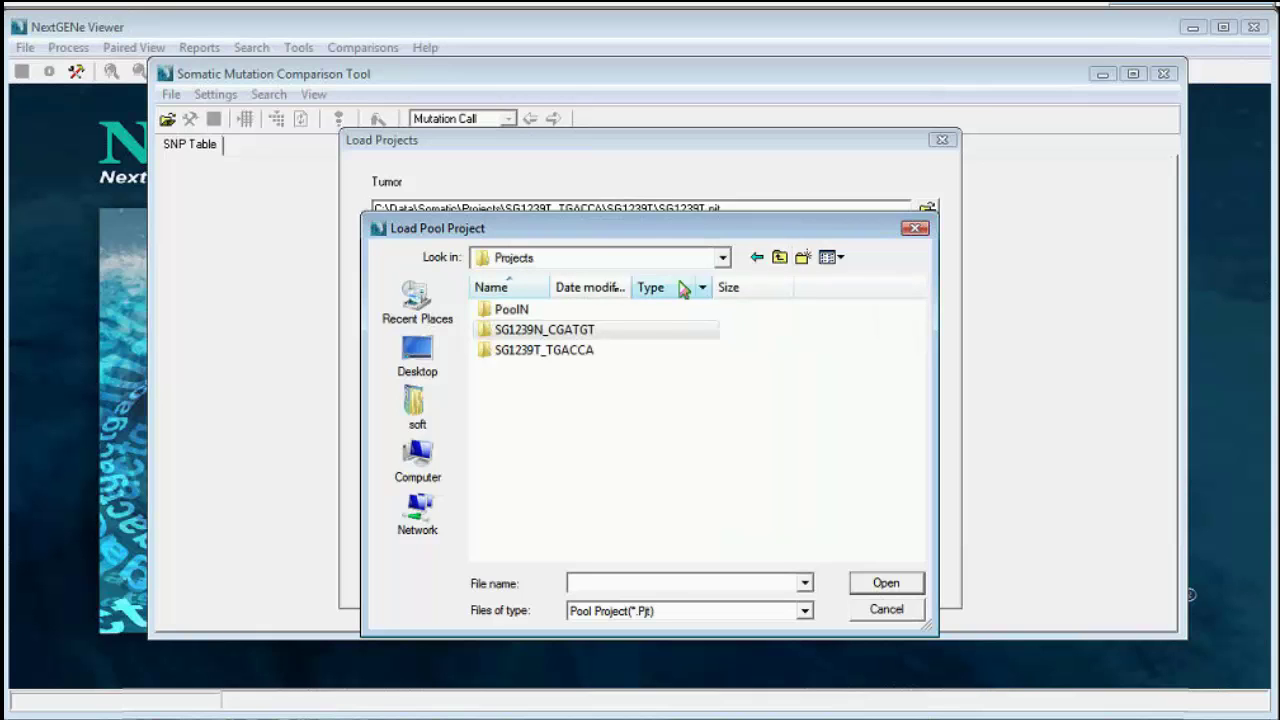
double_click(580, 310)
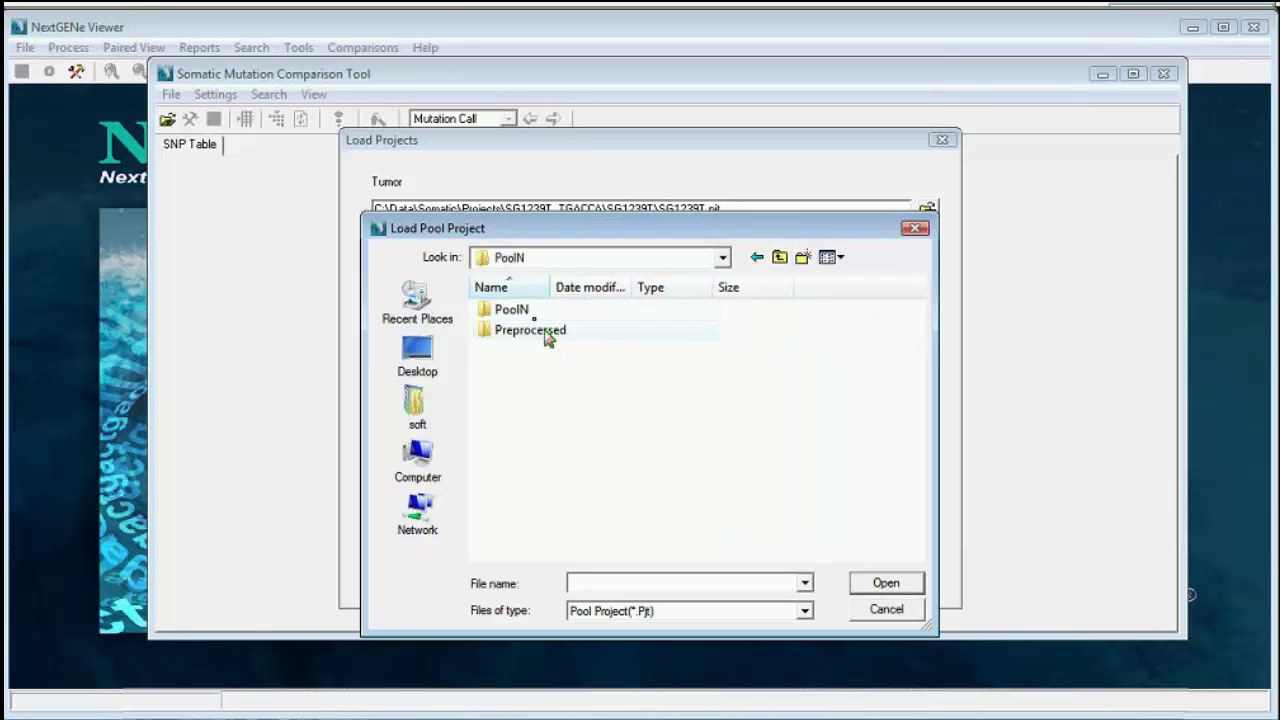
double_click(520, 312)
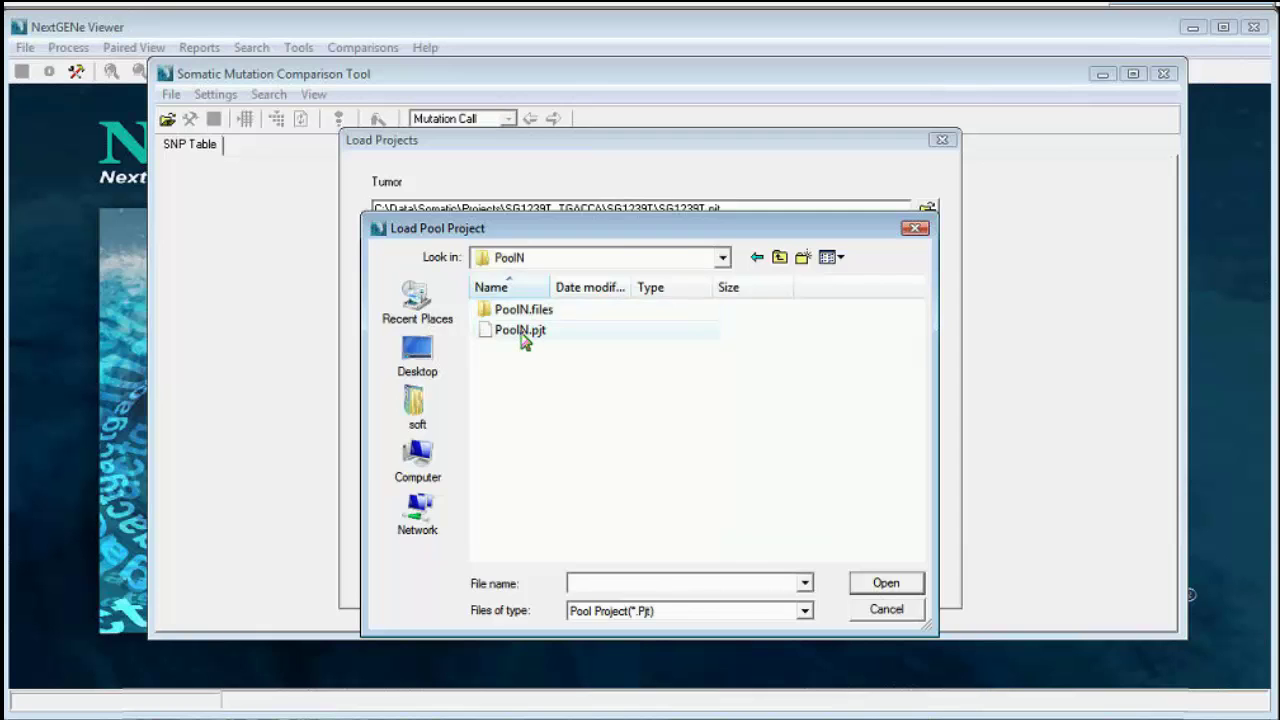
double_click(522, 331)
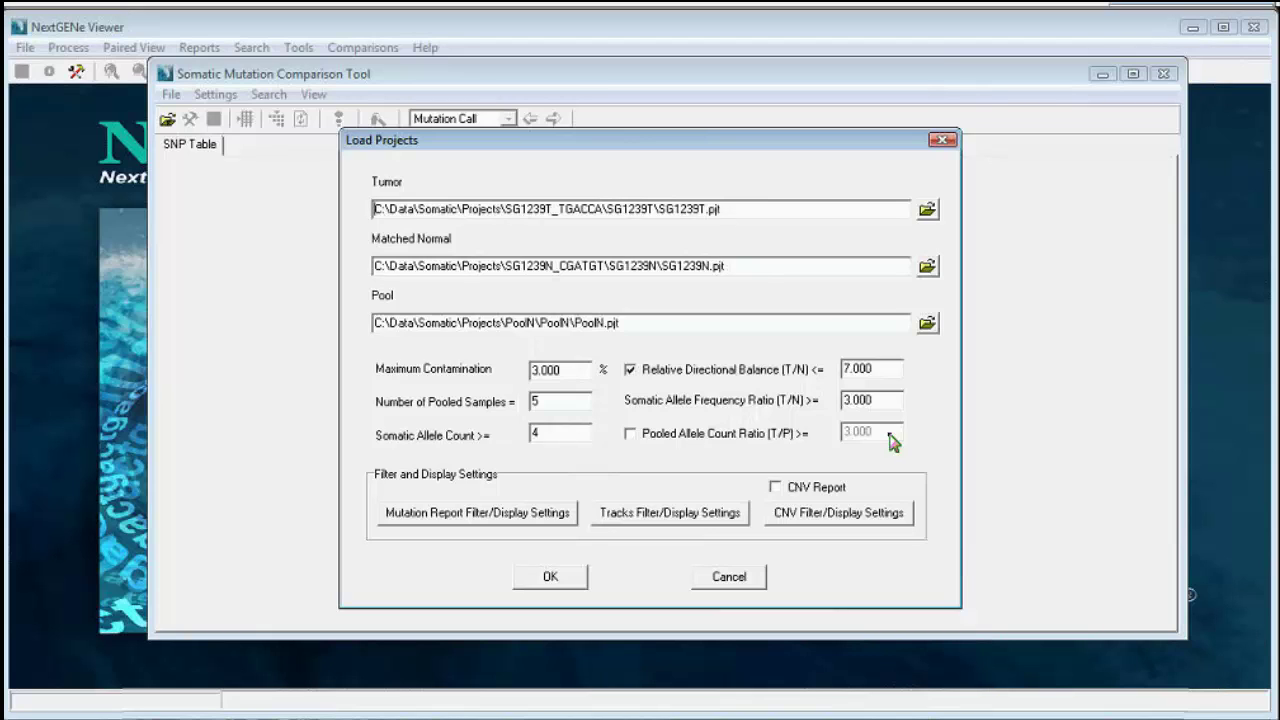
left_click(551, 578)
left_click(216, 365)
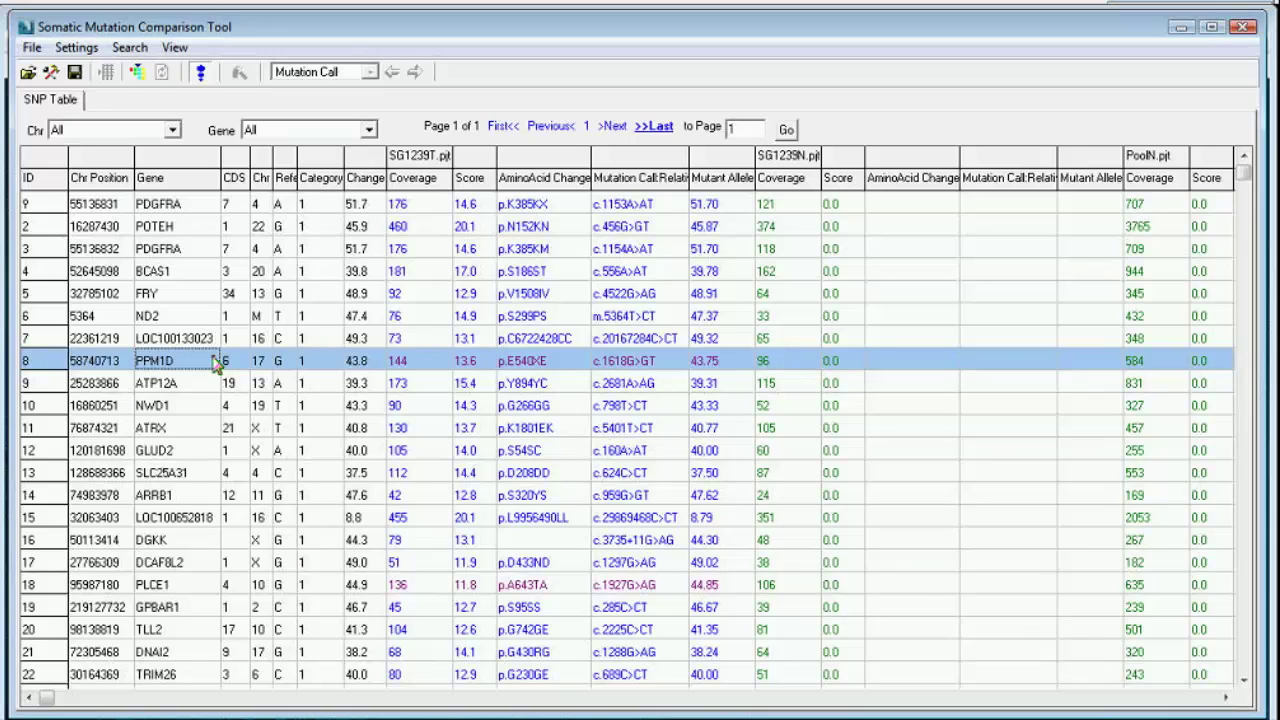
Show alignments for the tumor, matched normal and pool projects, then select the PDGFRA row.
left_click(138, 76)
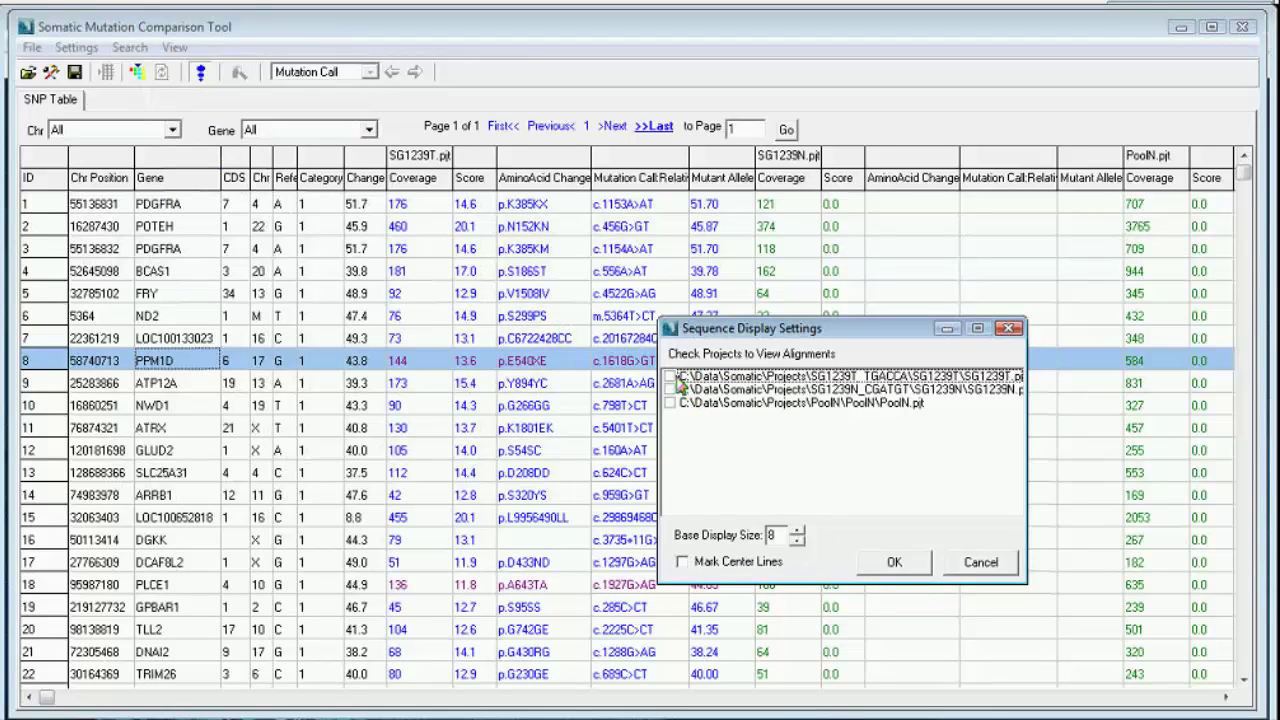
left_click(669, 376)
left_click(669, 389)
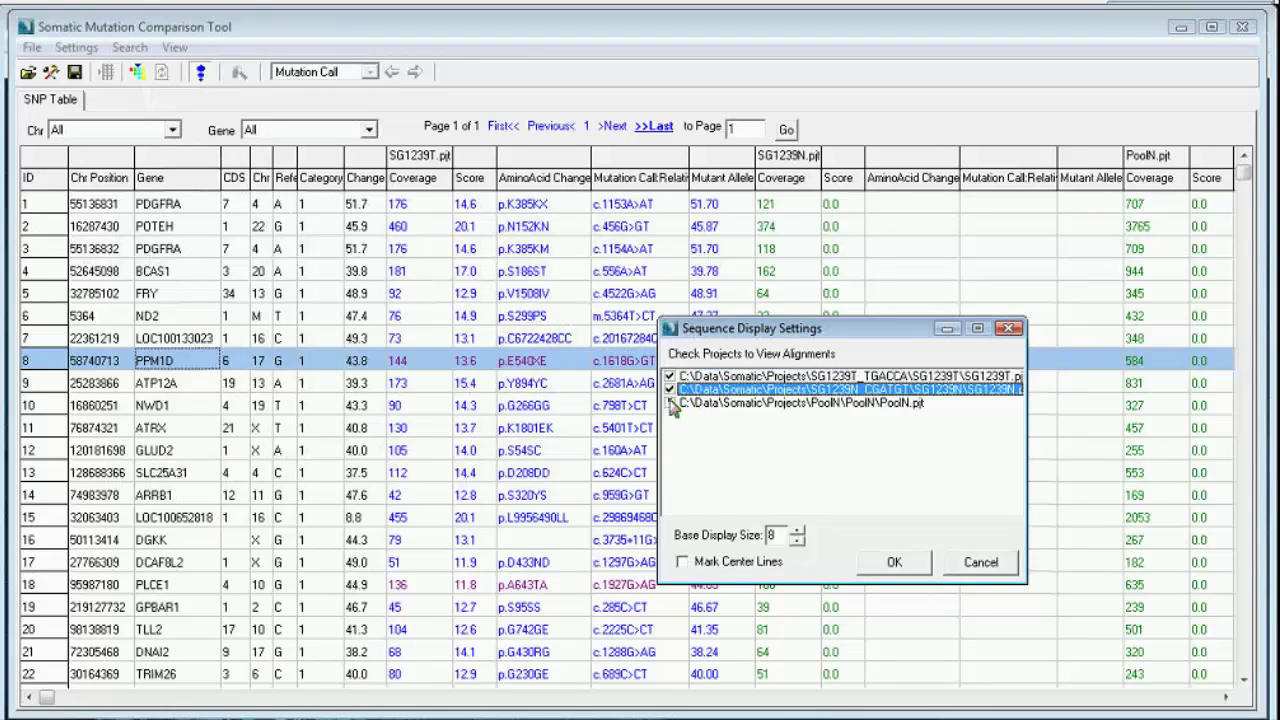
left_click(669, 403)
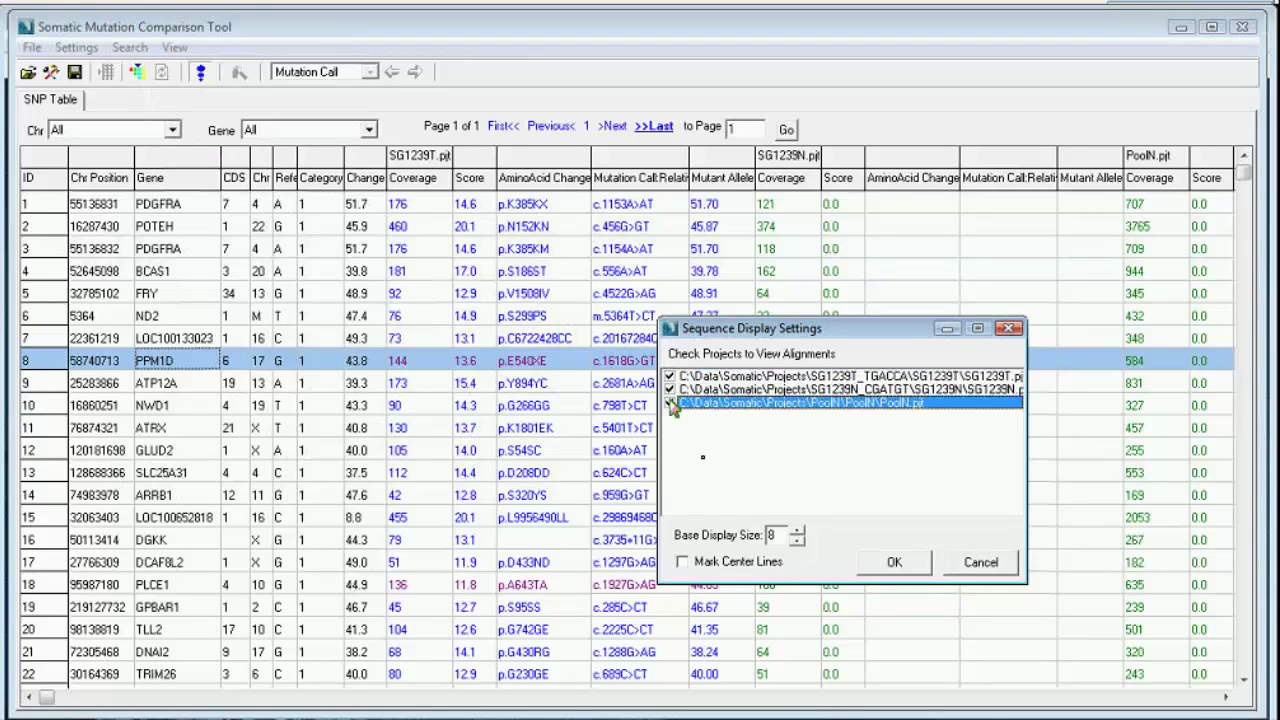
left_click(898, 566)
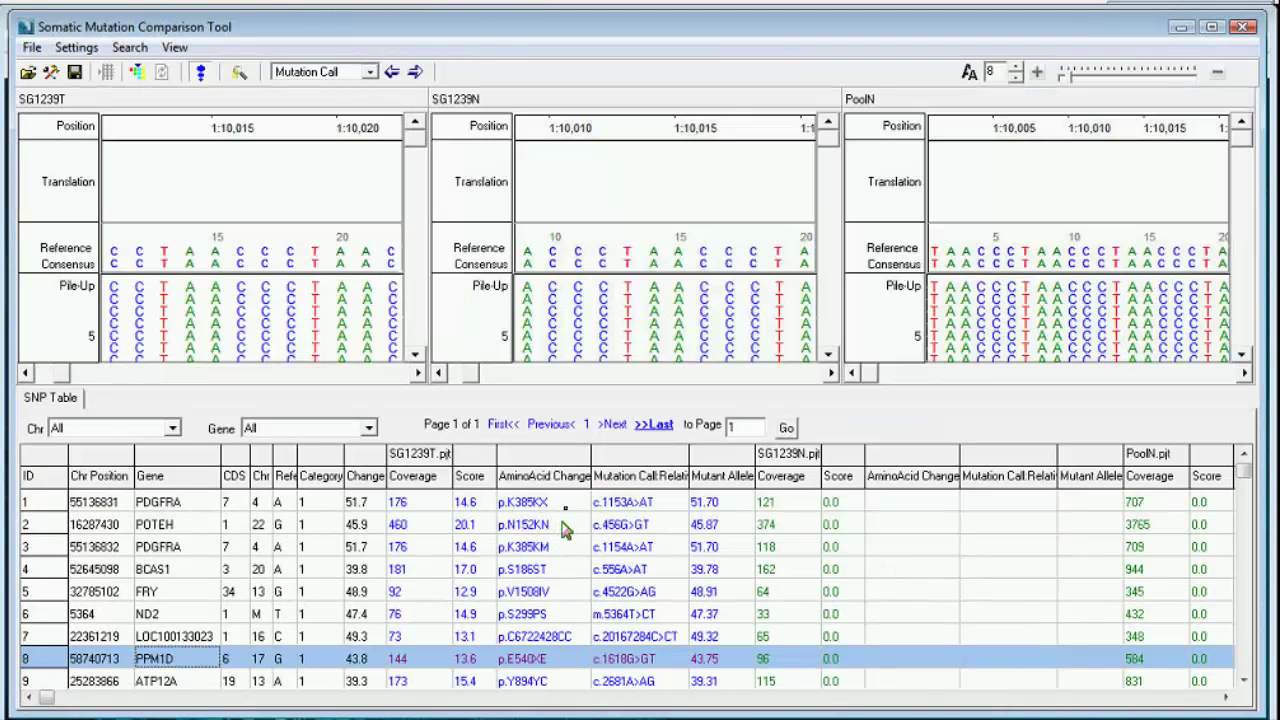
left_click(568, 509)
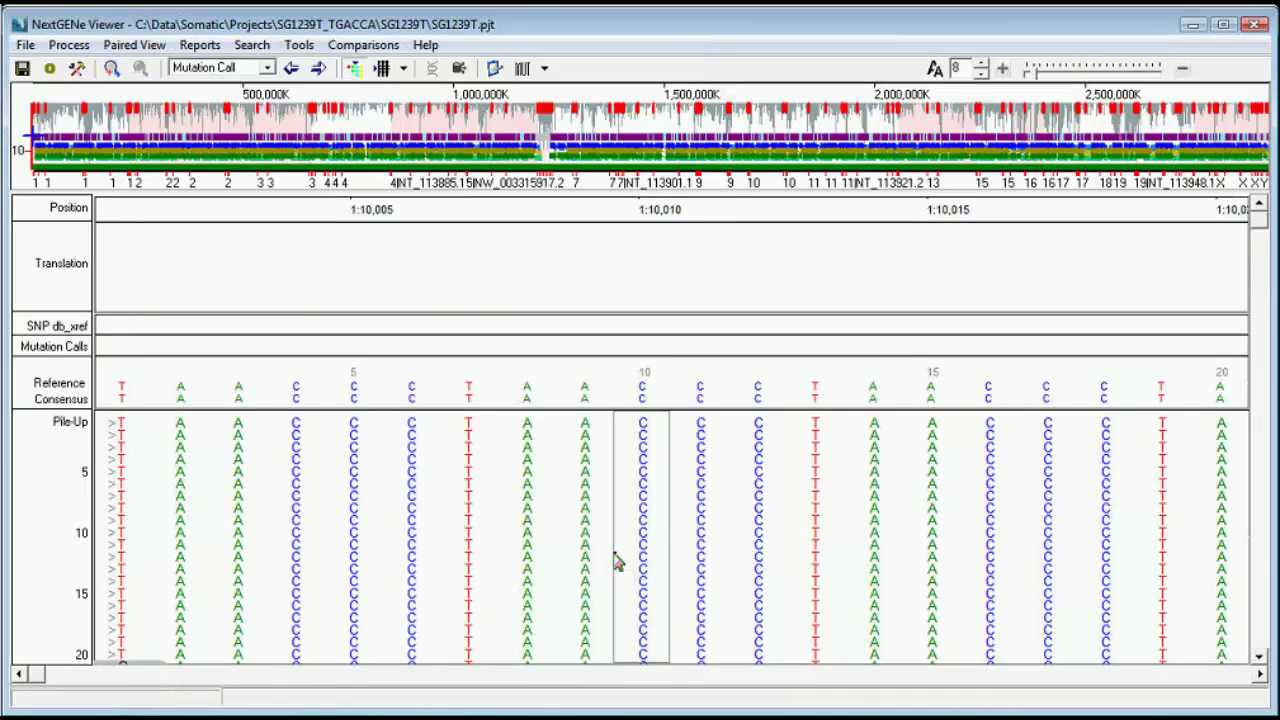
Open the Mutation Report Summary from Reports > Mutation Report.
left_click(204, 46)
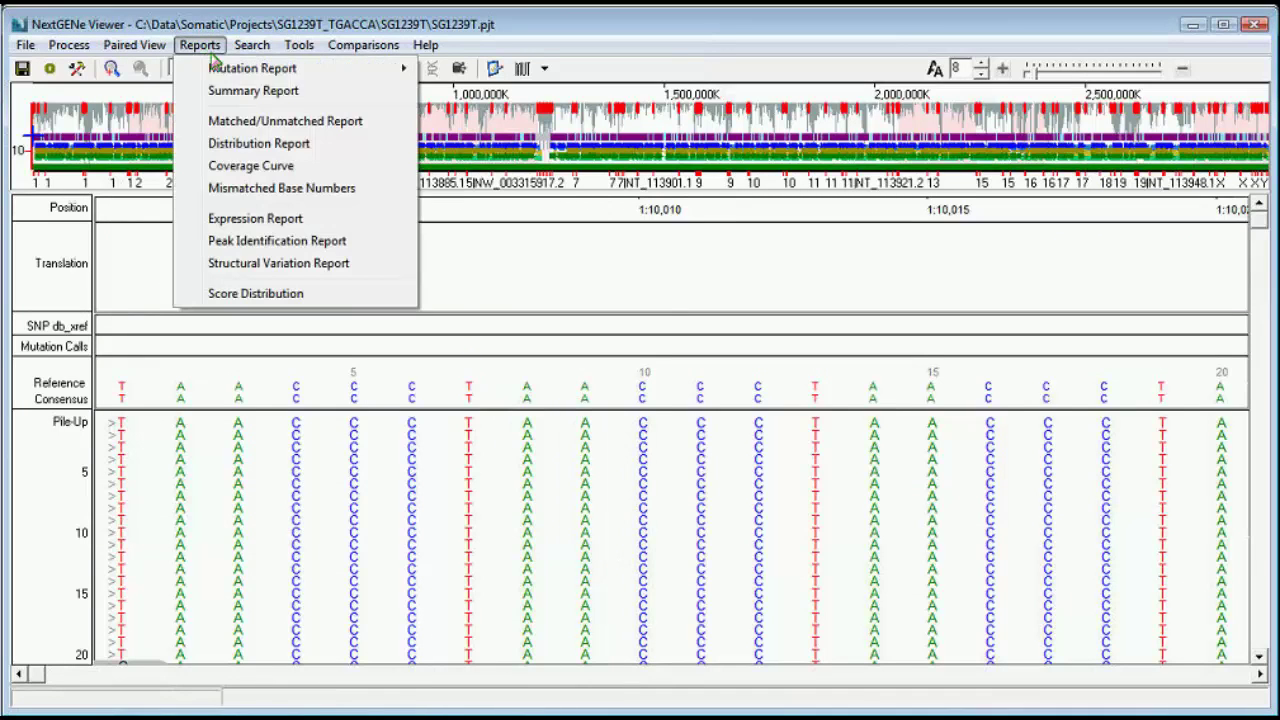
mouse_move(228, 74)
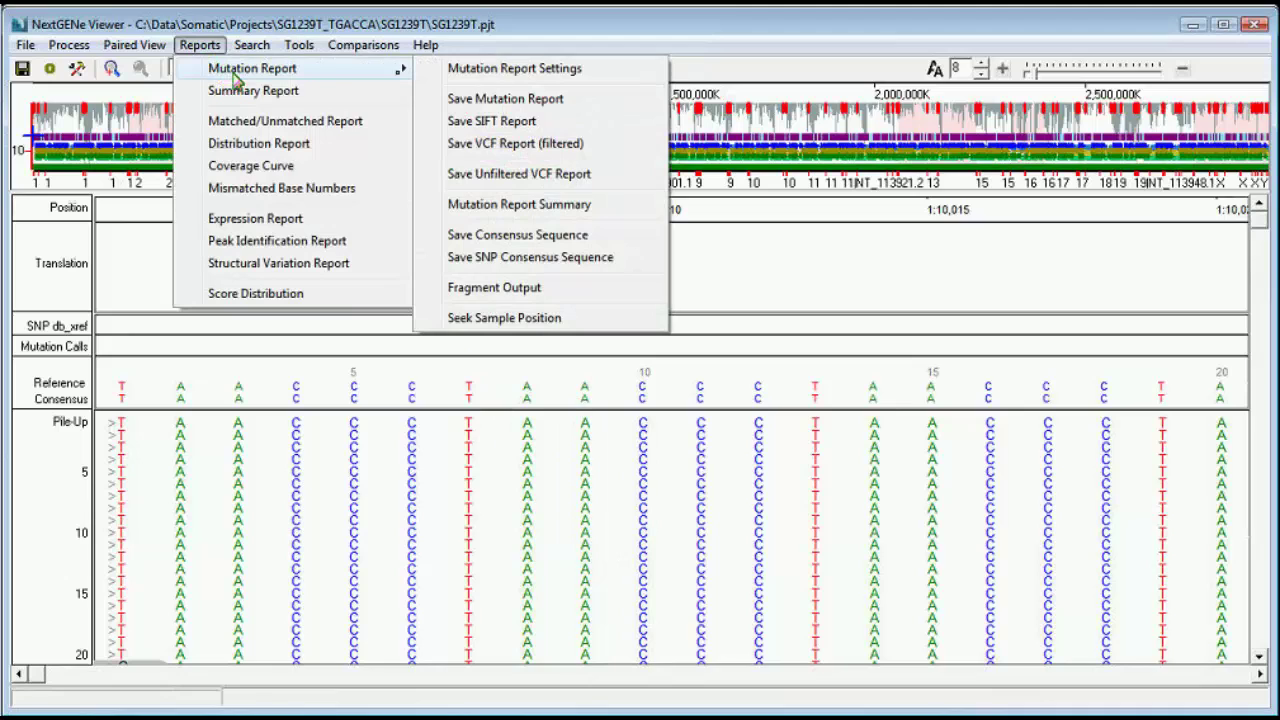
left_click(506, 204)
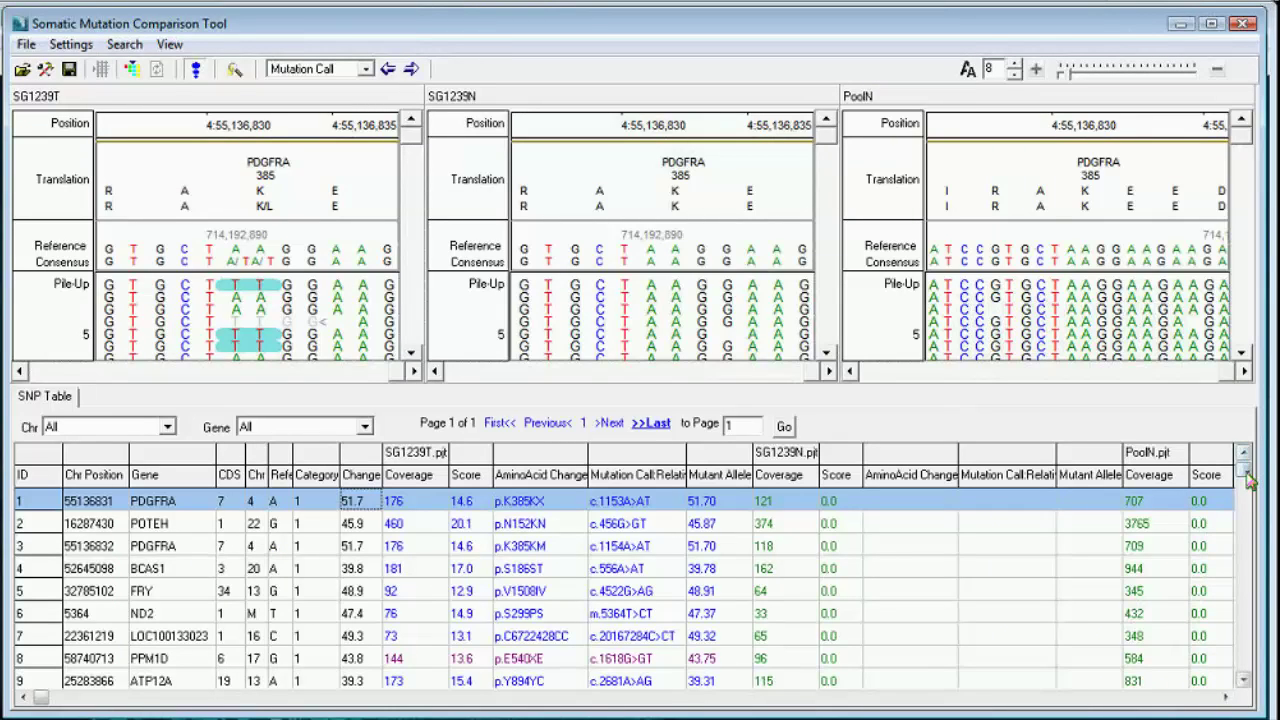
Scroll the SNP Table to the bottom to show the last variant, ATG2A c.3958G>AG.
left_click_drag(1244, 472, 1254, 700)
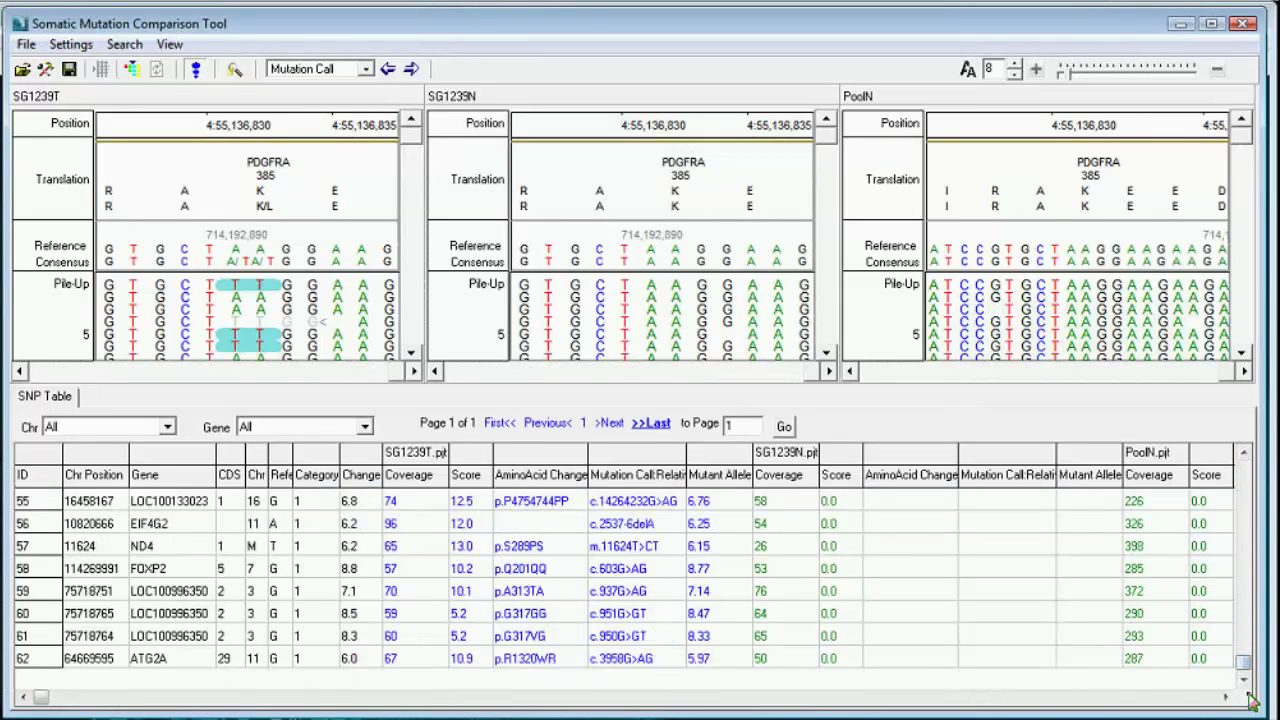